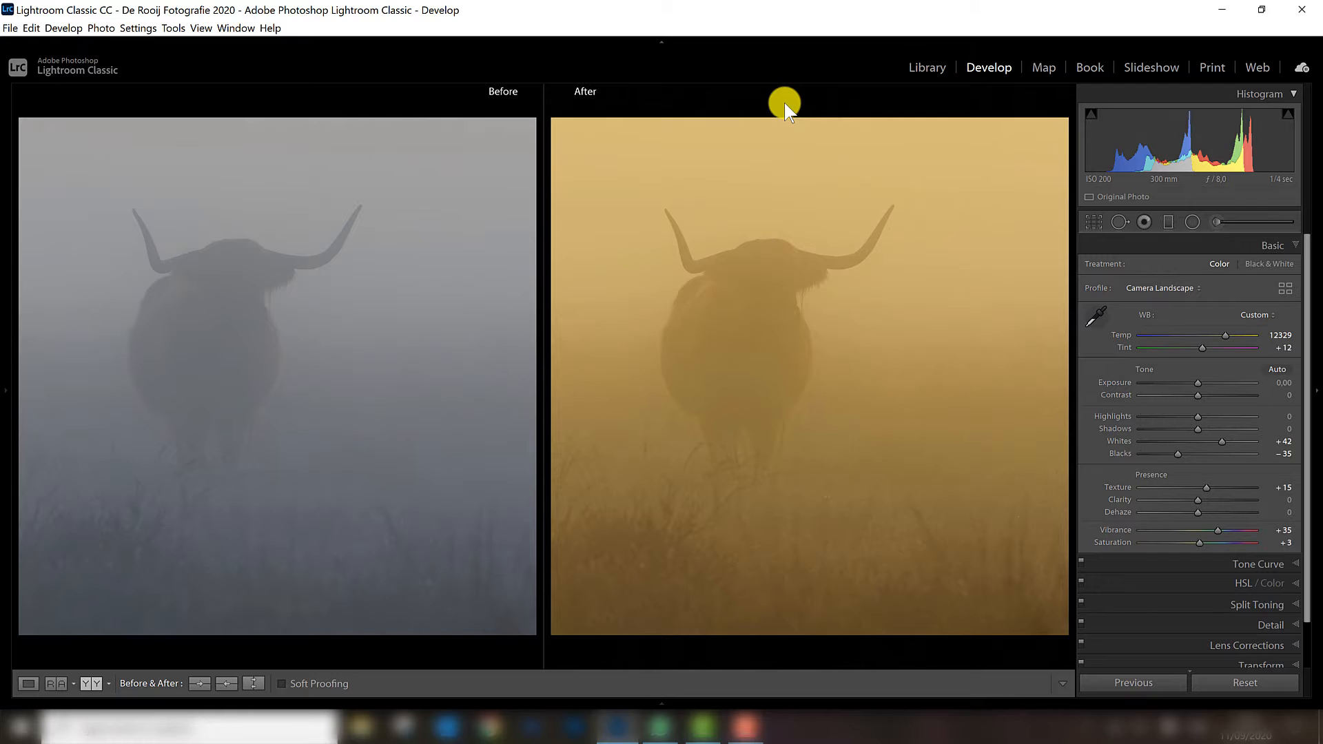
Step: Restore the foggy highland cattle photo to its unedited state and show it alone instead of in the before/after comparison
{"action": "mouse_move", "coordinate": [5, 386]}
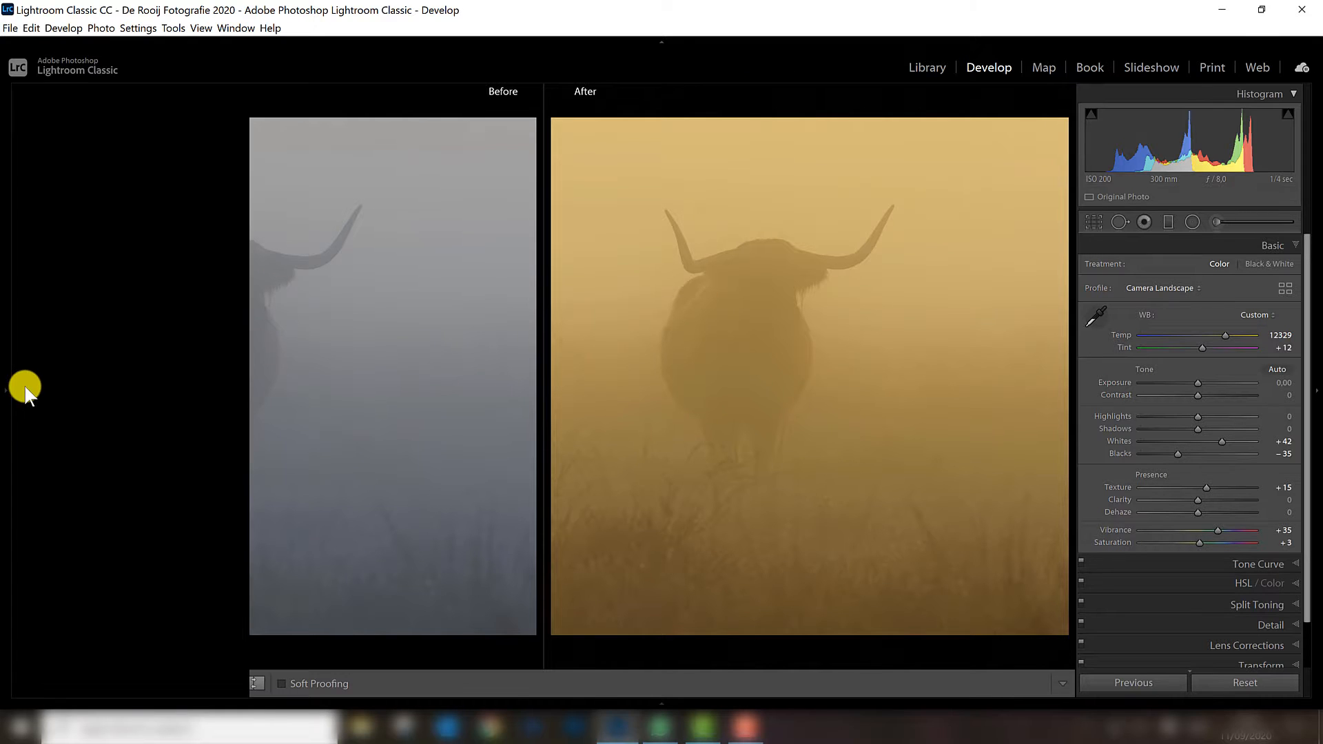
{"action": "left_click", "coordinate": [116, 639]}
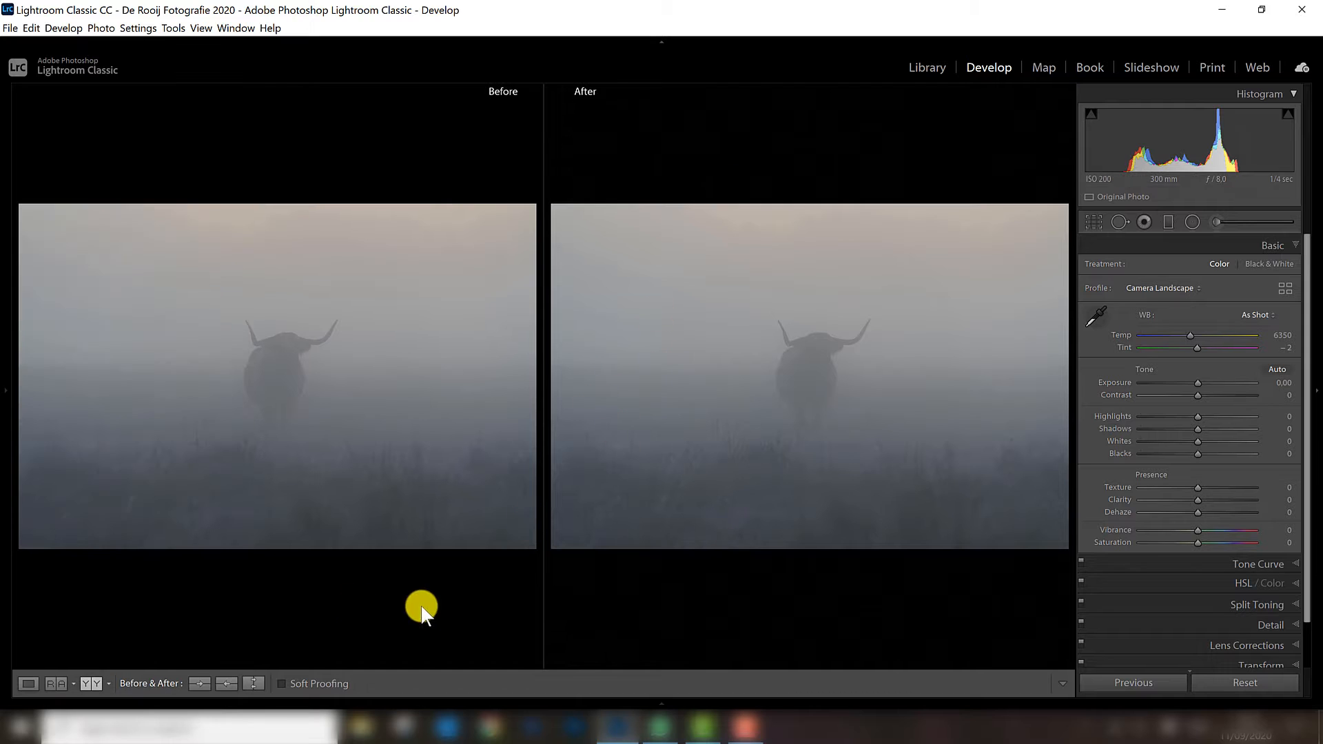
{"action": "left_click", "coordinate": [28, 684]}
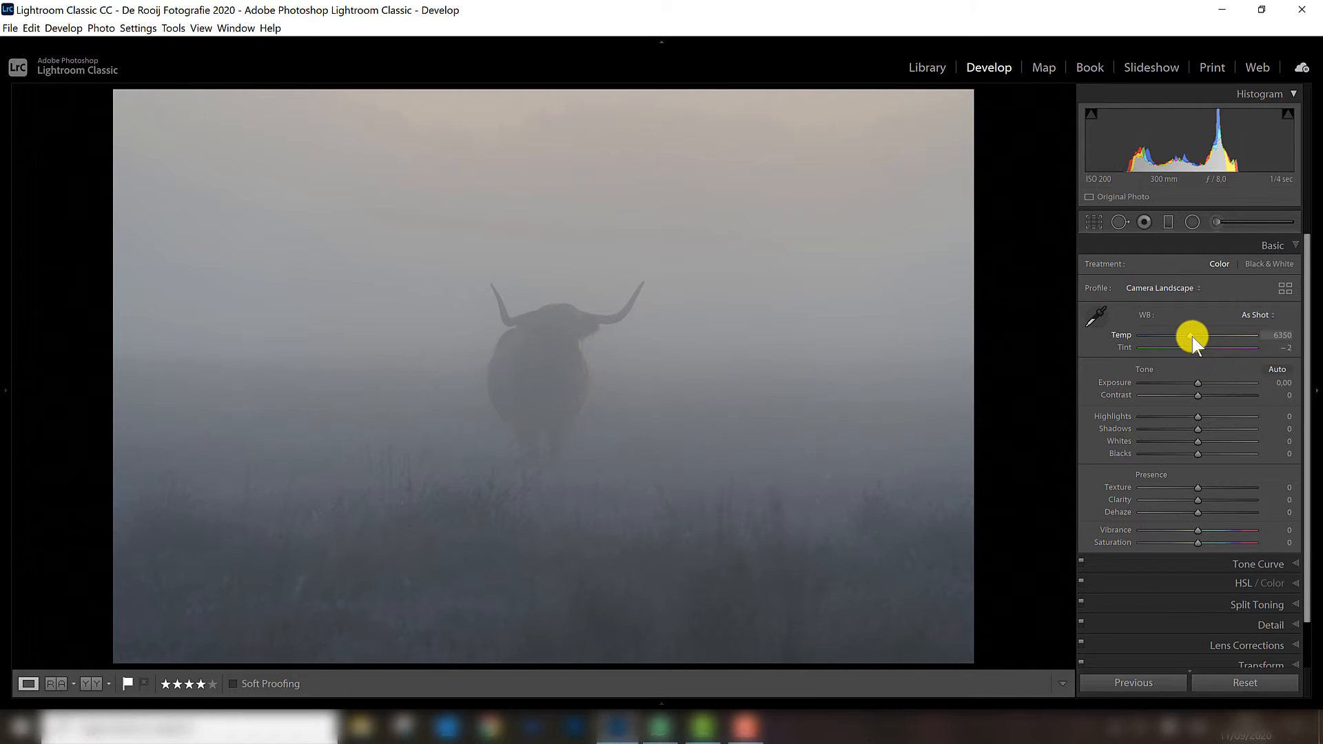
Step: Set the white balance to Auto, and warm it further with Temp 12298 and Tint +11
{"action": "left_click", "coordinate": [1253, 317]}
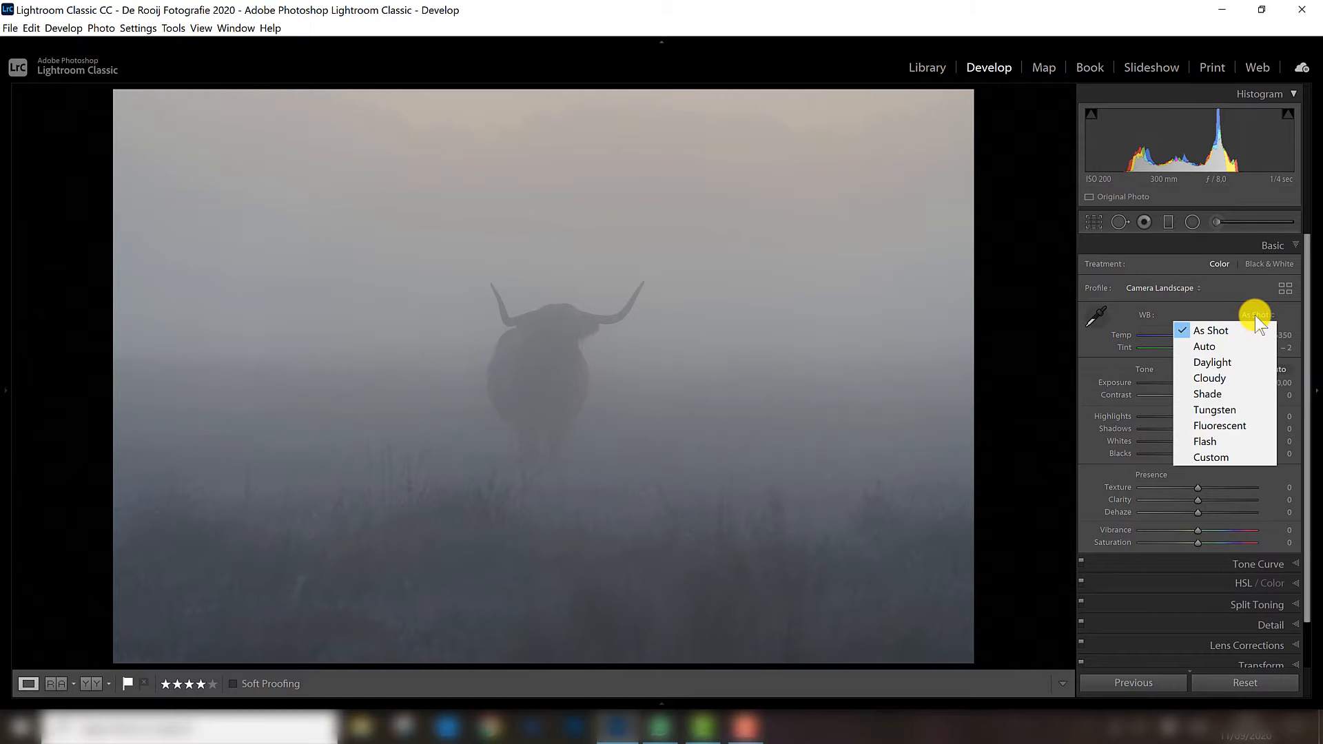
{"action": "left_click", "coordinate": [1226, 349]}
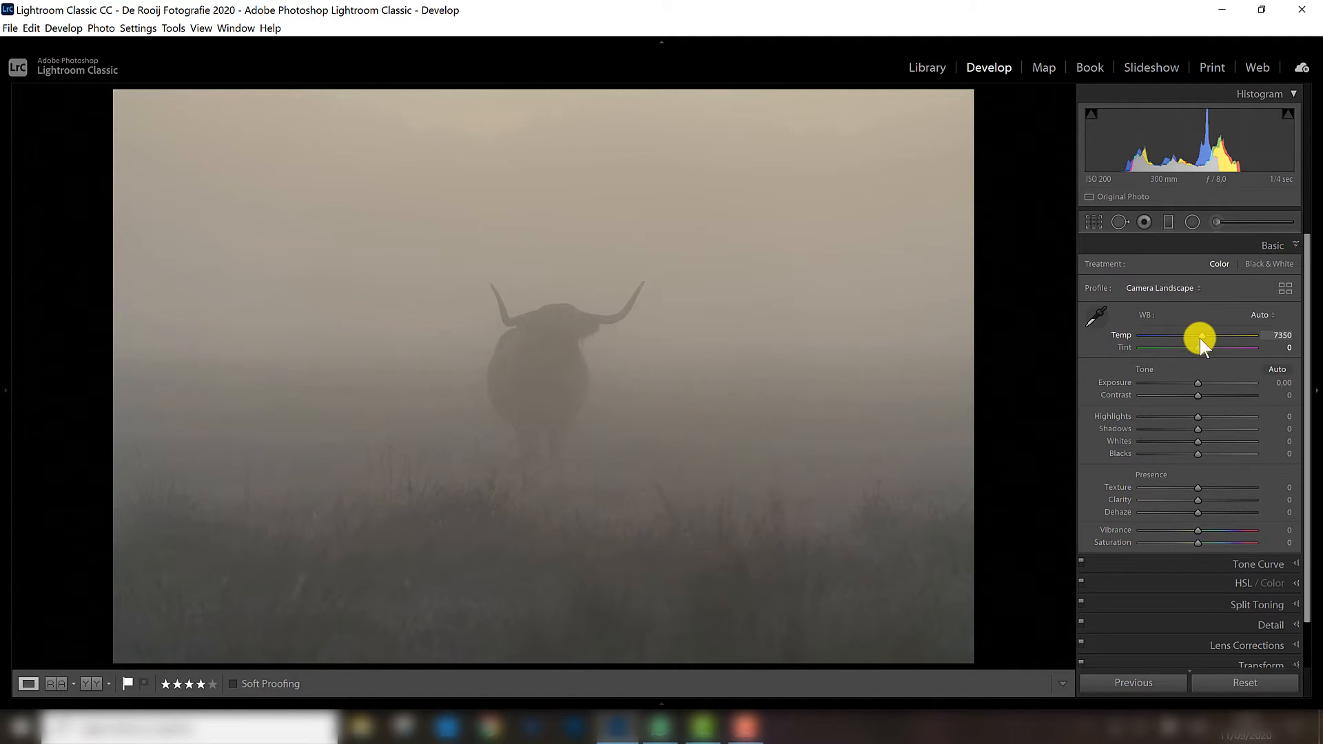
{"action": "left_click_drag", "start_coordinate": [1200, 337], "coordinate": [1224, 336]}
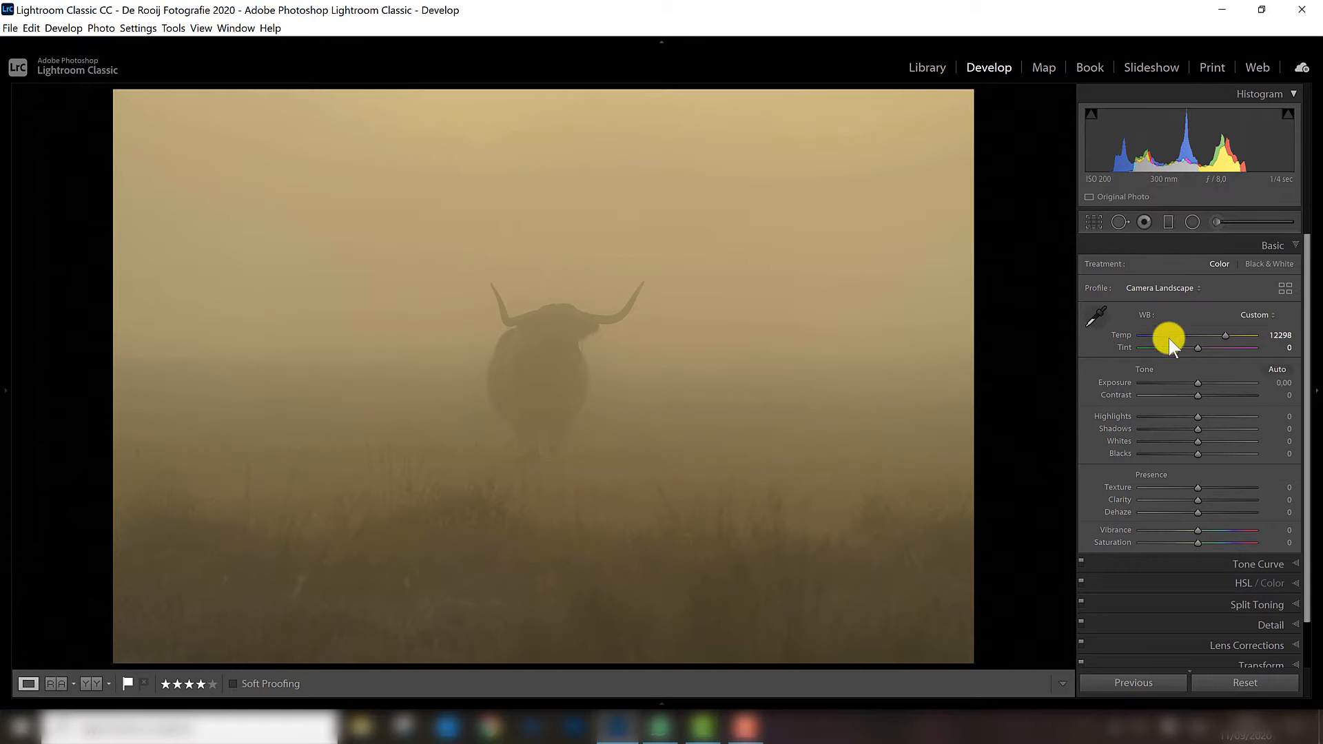
{"action": "left_click_drag", "start_coordinate": [1198, 350], "coordinate": [1202, 350]}
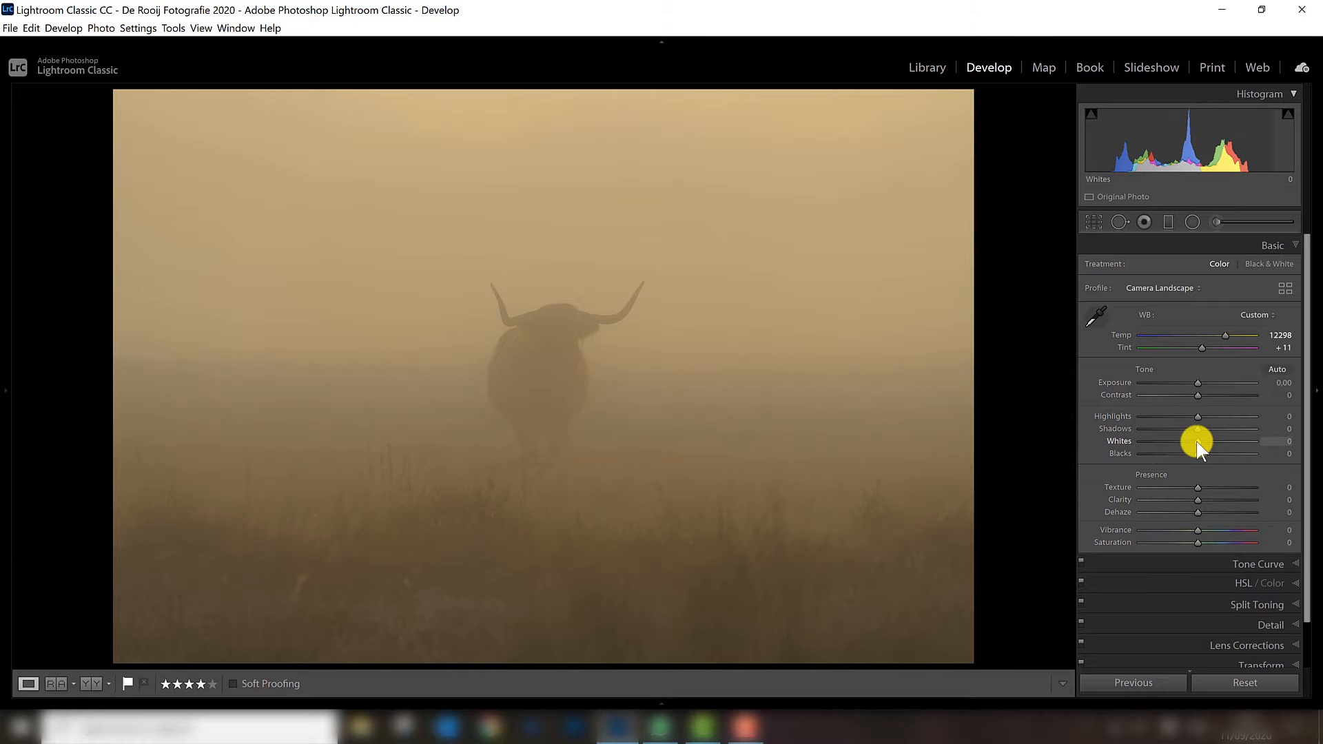
Step: Adjust tone and colour intensity with Whites +42, Blacks -35, Vibrance +34 and Saturation +3
{"action": "left_click_drag", "start_coordinate": [1197, 441], "coordinate": [1221, 442]}
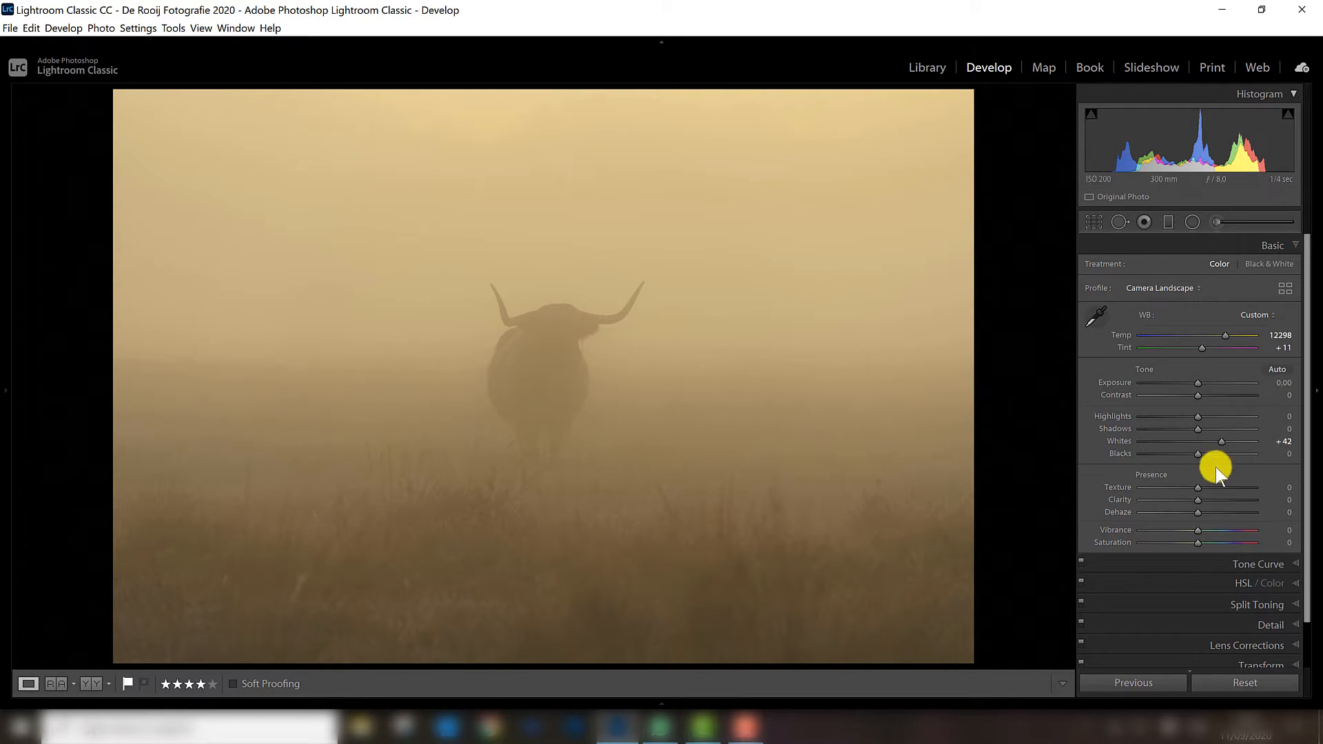
{"action": "left_click_drag", "start_coordinate": [1198, 456], "coordinate": [1179, 456]}
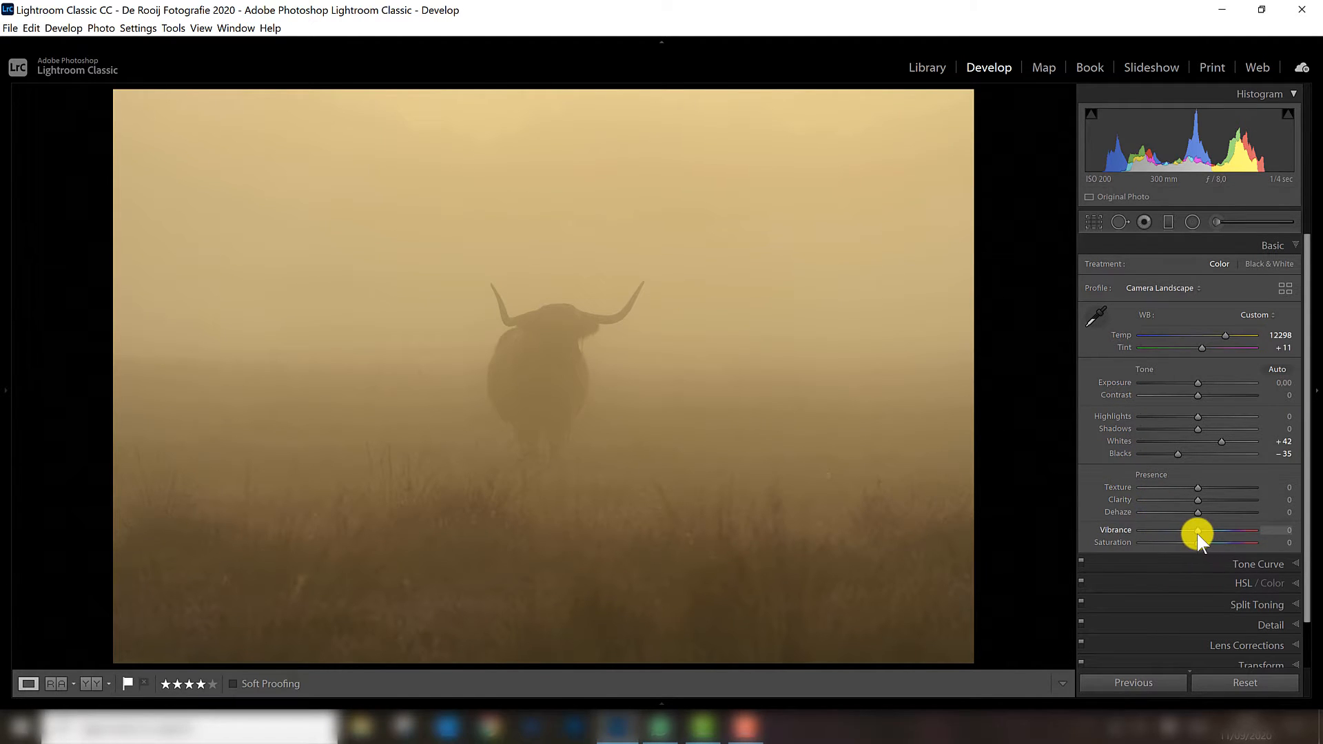
{"action": "left_click_drag", "start_coordinate": [1198, 533], "coordinate": [1217, 532]}
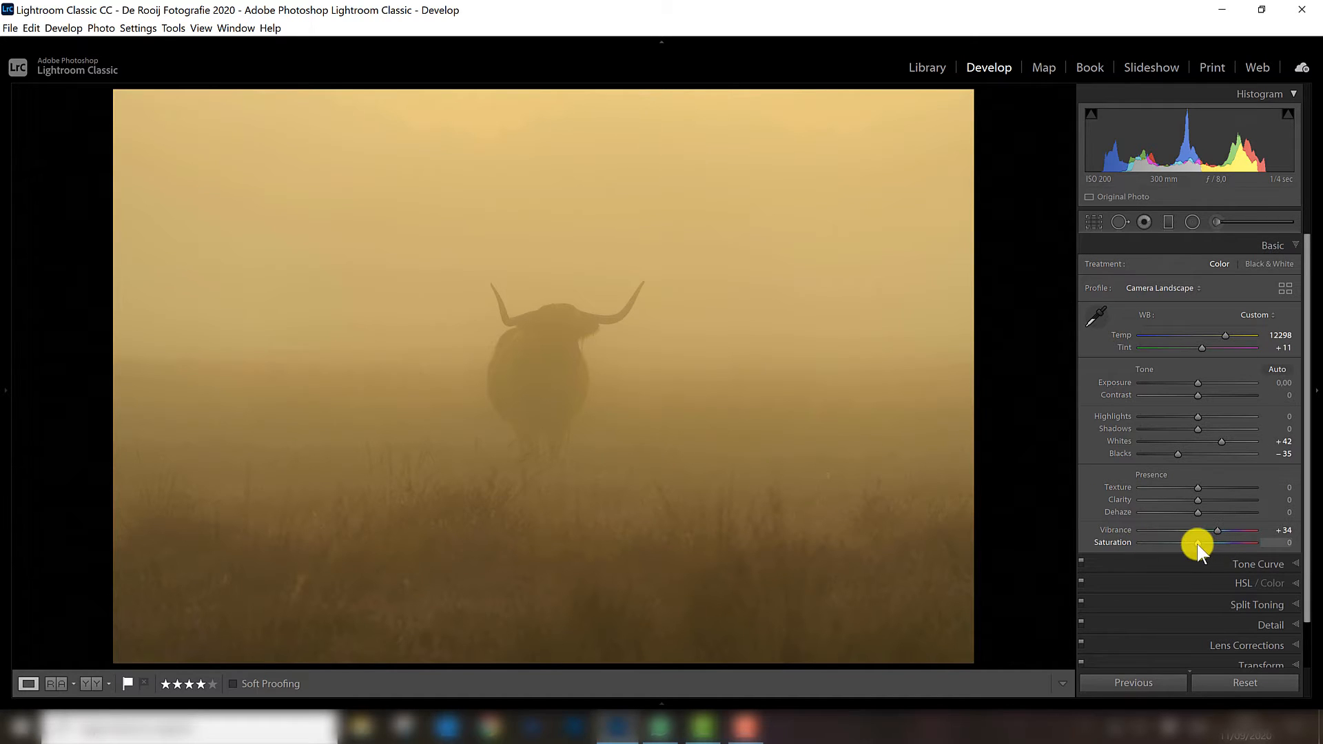
{"action": "left_click_drag", "start_coordinate": [1197, 544], "coordinate": [1200, 544]}
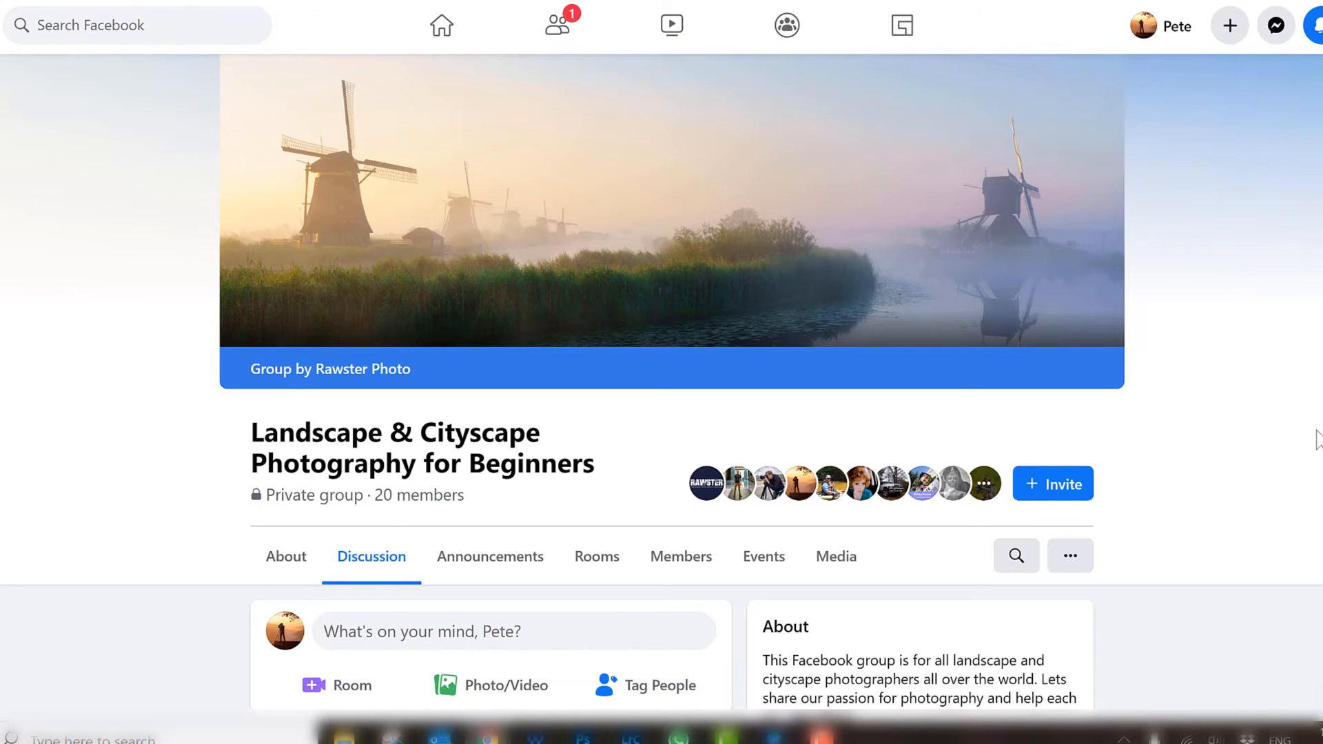
Step: Look through the announcements and shared photos in the Landscape & Cityscape Photography for Beginners Facebook group
{"action": "scroll", "coordinate": [1306, 436], "scroll_direction": "down", "scroll_amount": 5}
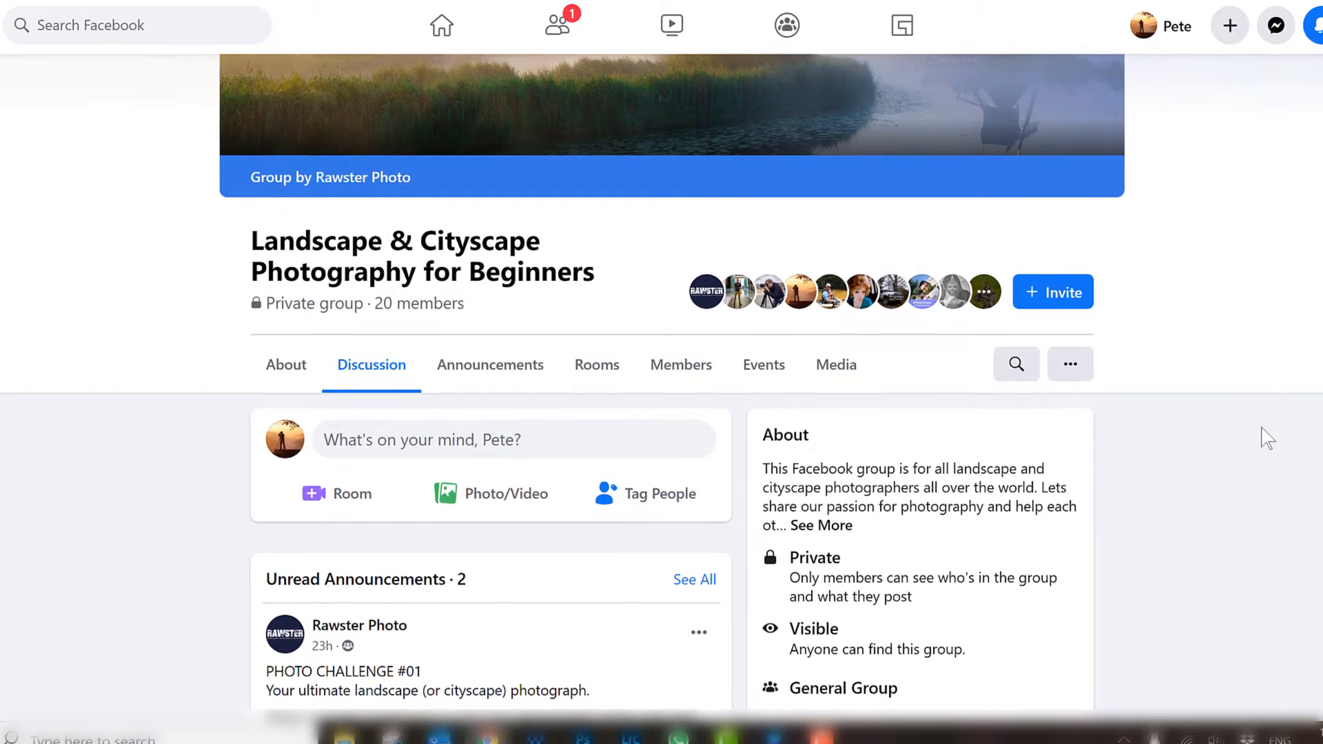
{"action": "scroll", "coordinate": [1269, 437], "scroll_direction": "down", "scroll_amount": 4}
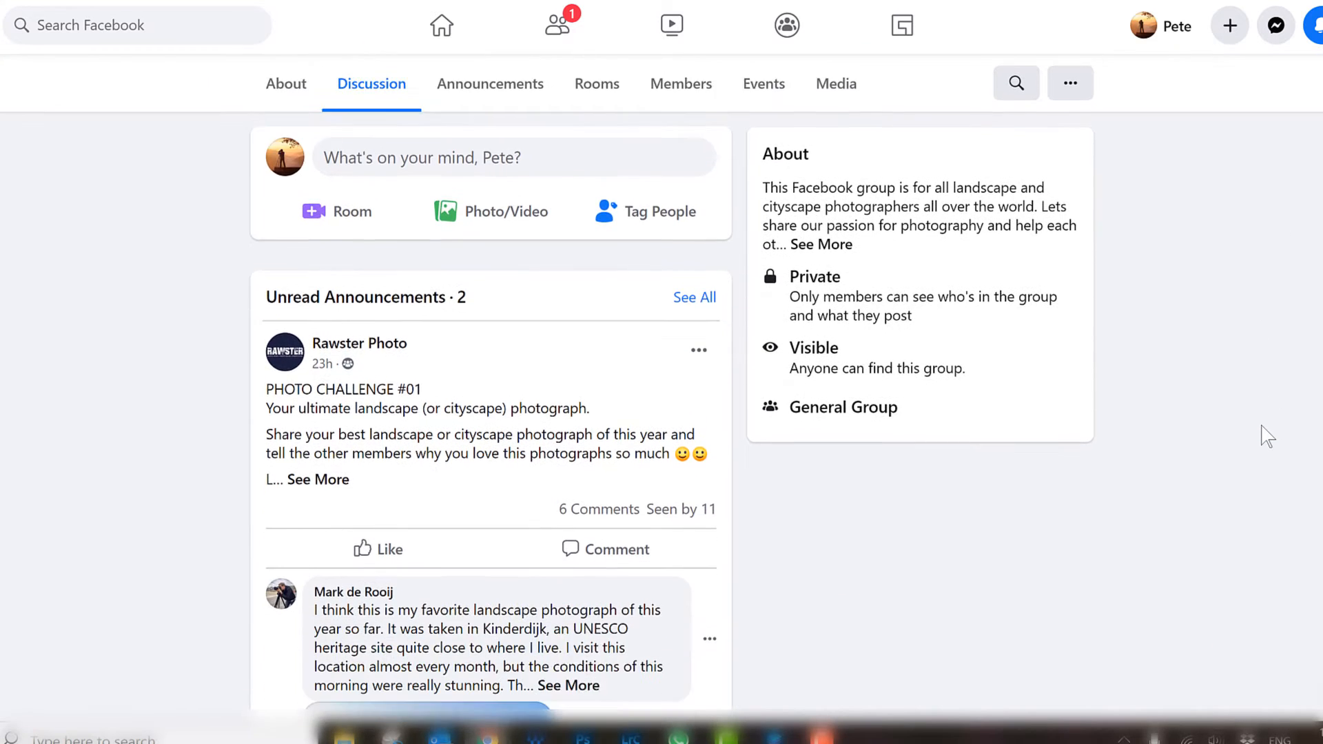
{"action": "scroll", "coordinate": [1268, 436], "scroll_direction": "down", "scroll_amount": 7}
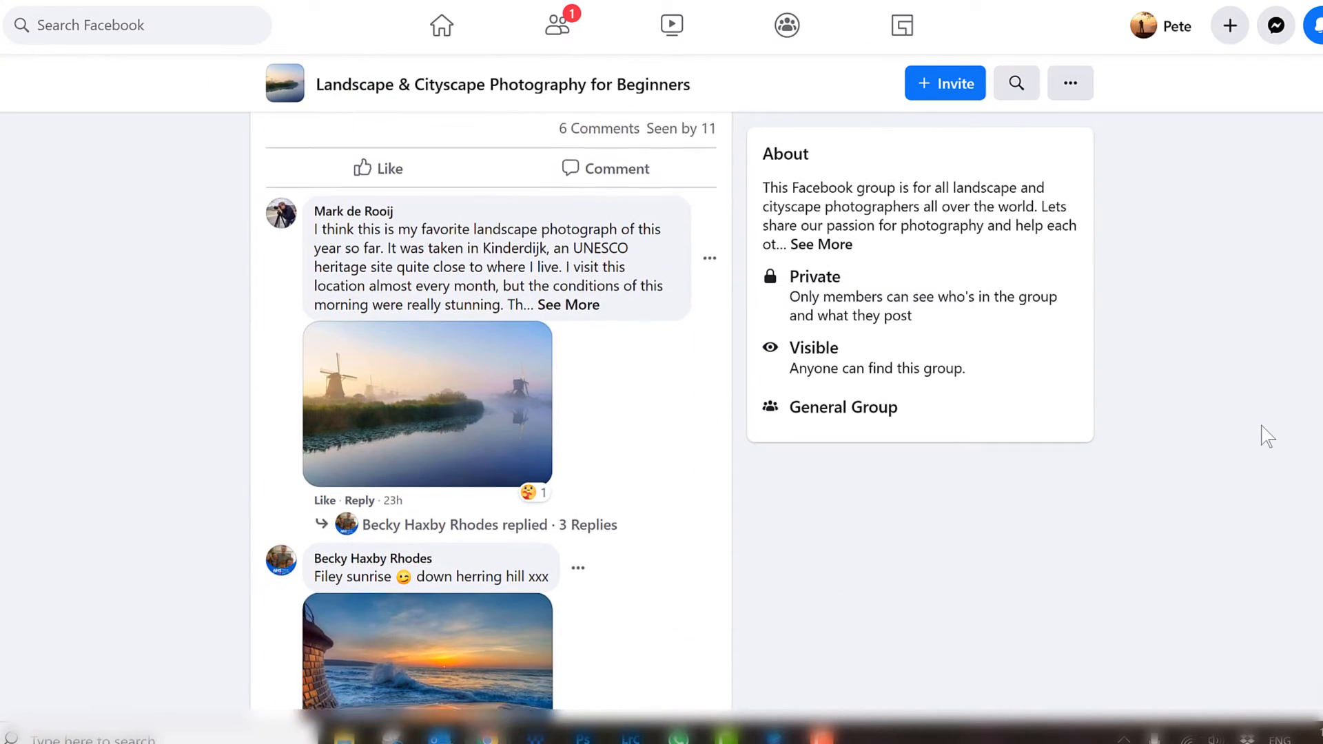
{"action": "scroll", "coordinate": [1268, 436], "scroll_direction": "down", "scroll_amount": 1}
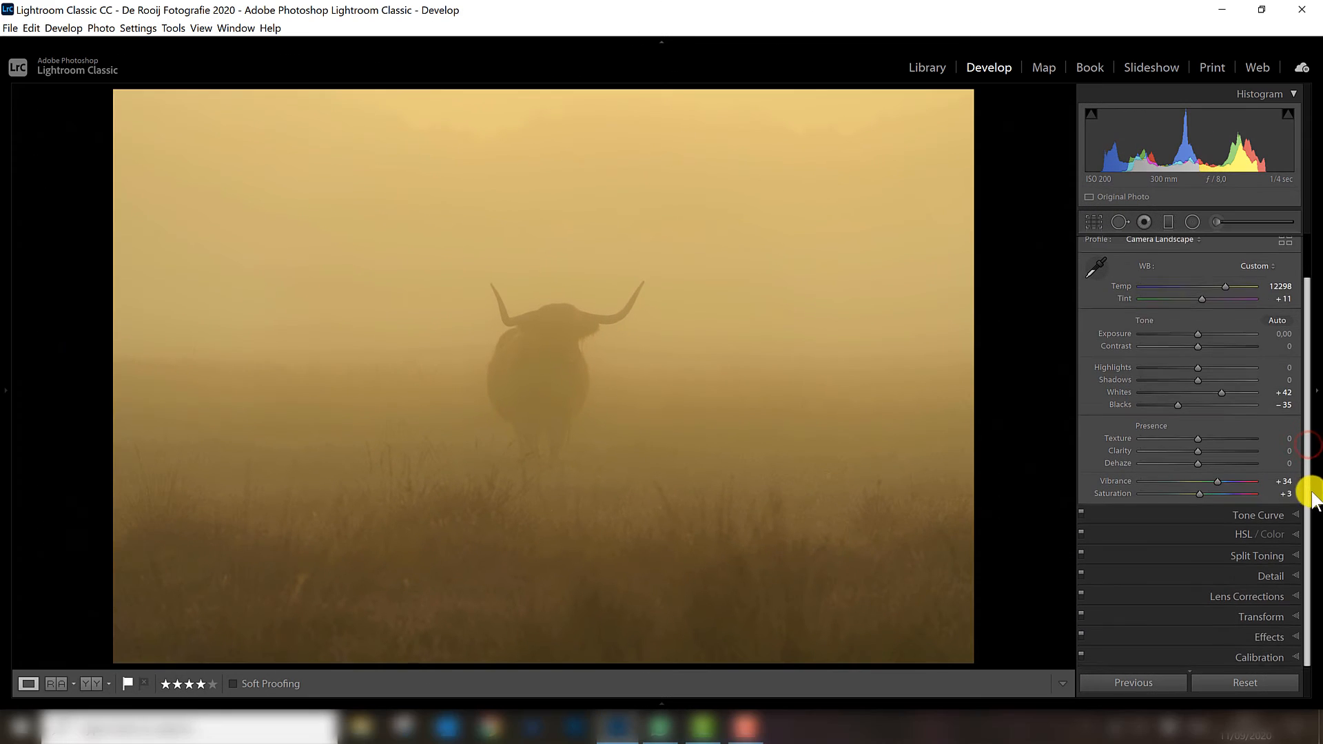
Step: Brighten the warm fog using targeted luminance adjustment on the photo, with Orange at +3 and Yellow at +13
{"action": "left_click_drag", "start_coordinate": [1313, 493], "coordinate": [1314, 521]}
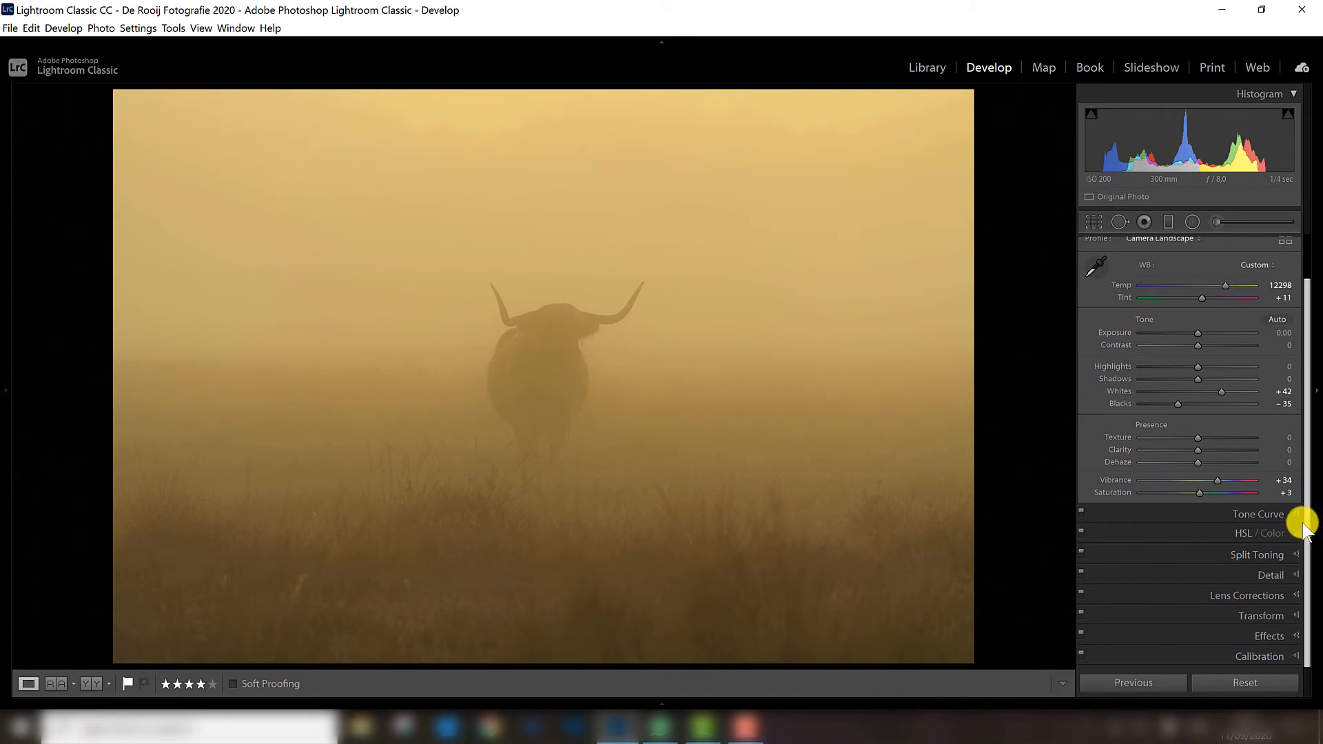
{"action": "left_click", "coordinate": [1197, 534]}
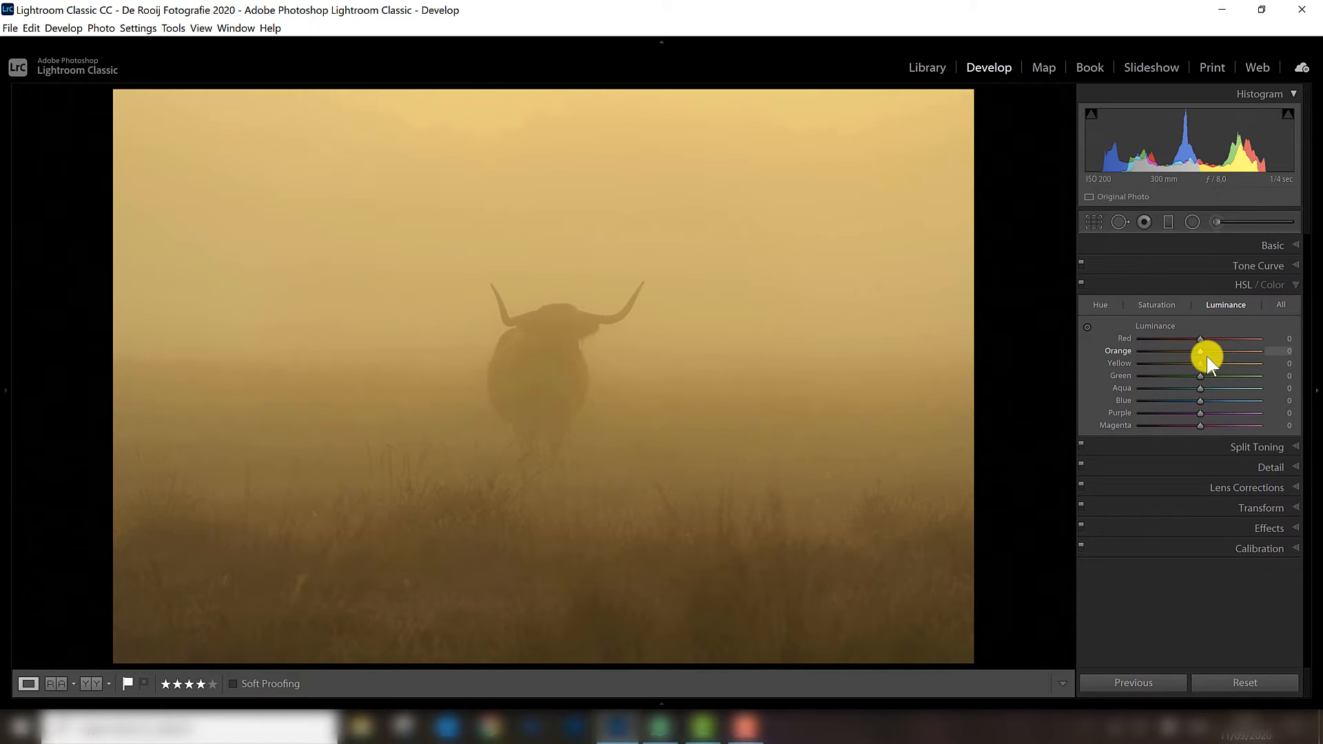
{"action": "left_click", "coordinate": [1088, 328]}
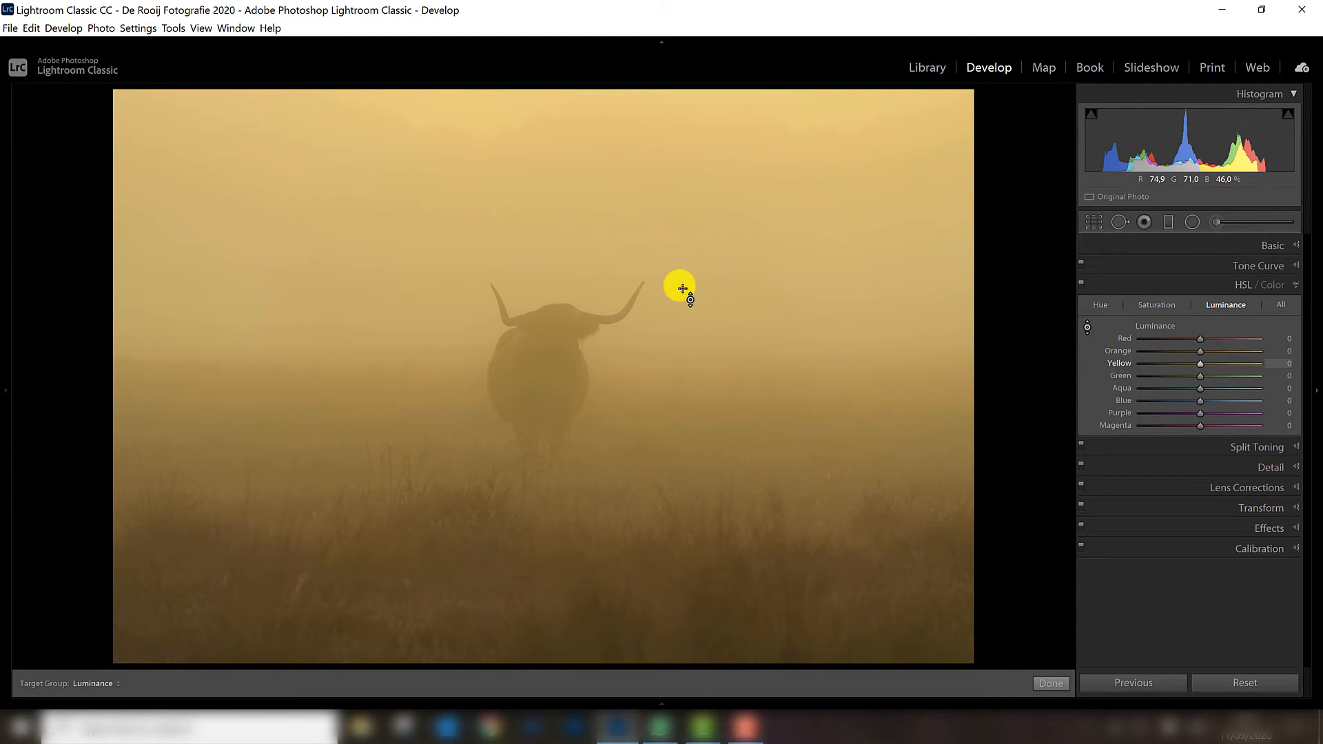
{"action": "left_click_drag", "start_coordinate": [676, 294], "coordinate": [676, 287]}
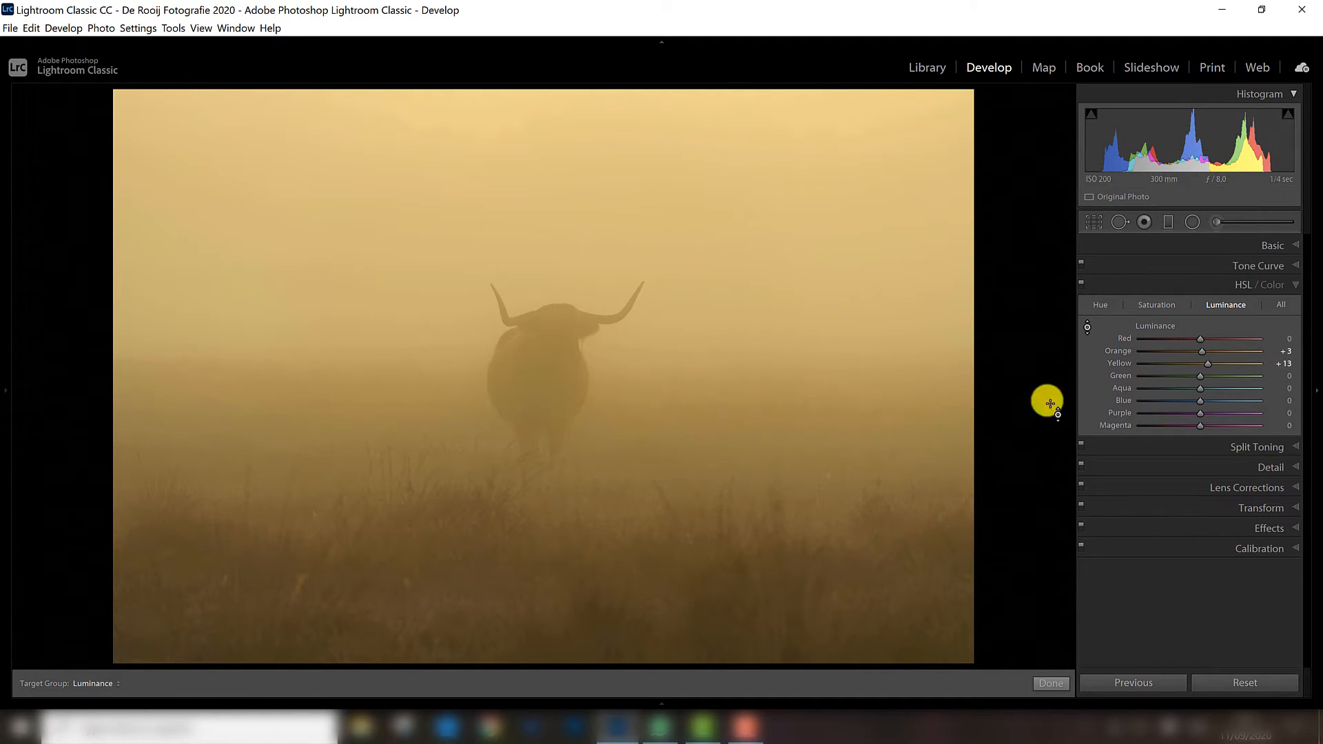
{"action": "left_click", "coordinate": [1209, 287]}
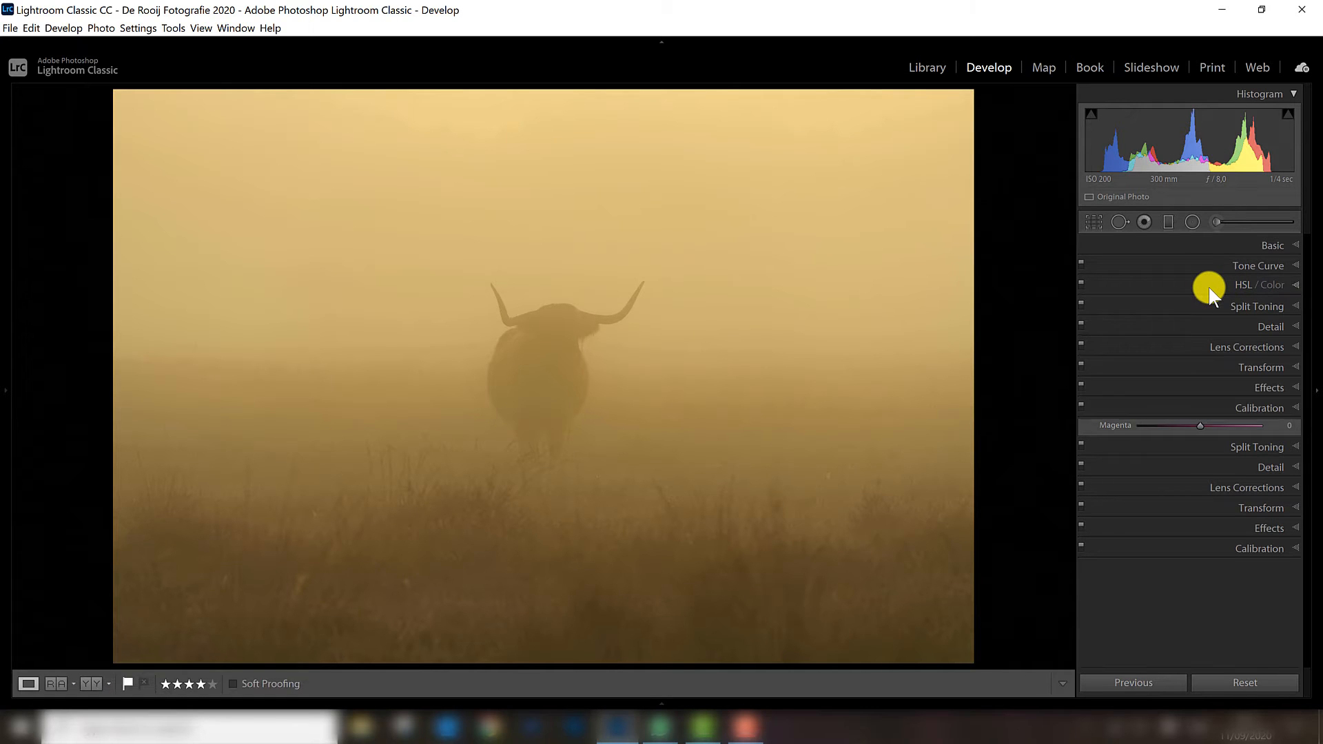
Step: Try a much stronger yellow luminance of about +69, and return it to +13
{"action": "left_click", "coordinate": [1219, 245]}
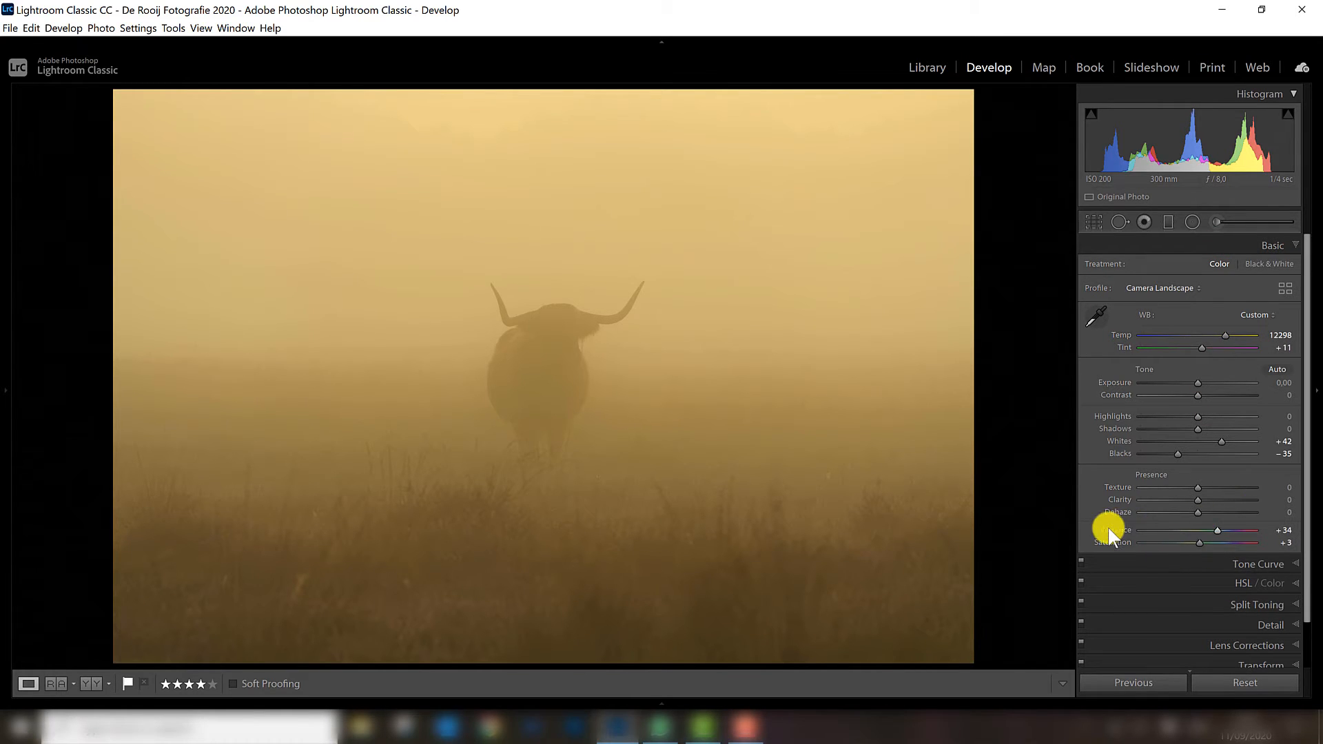
{"action": "left_click", "coordinate": [1205, 582]}
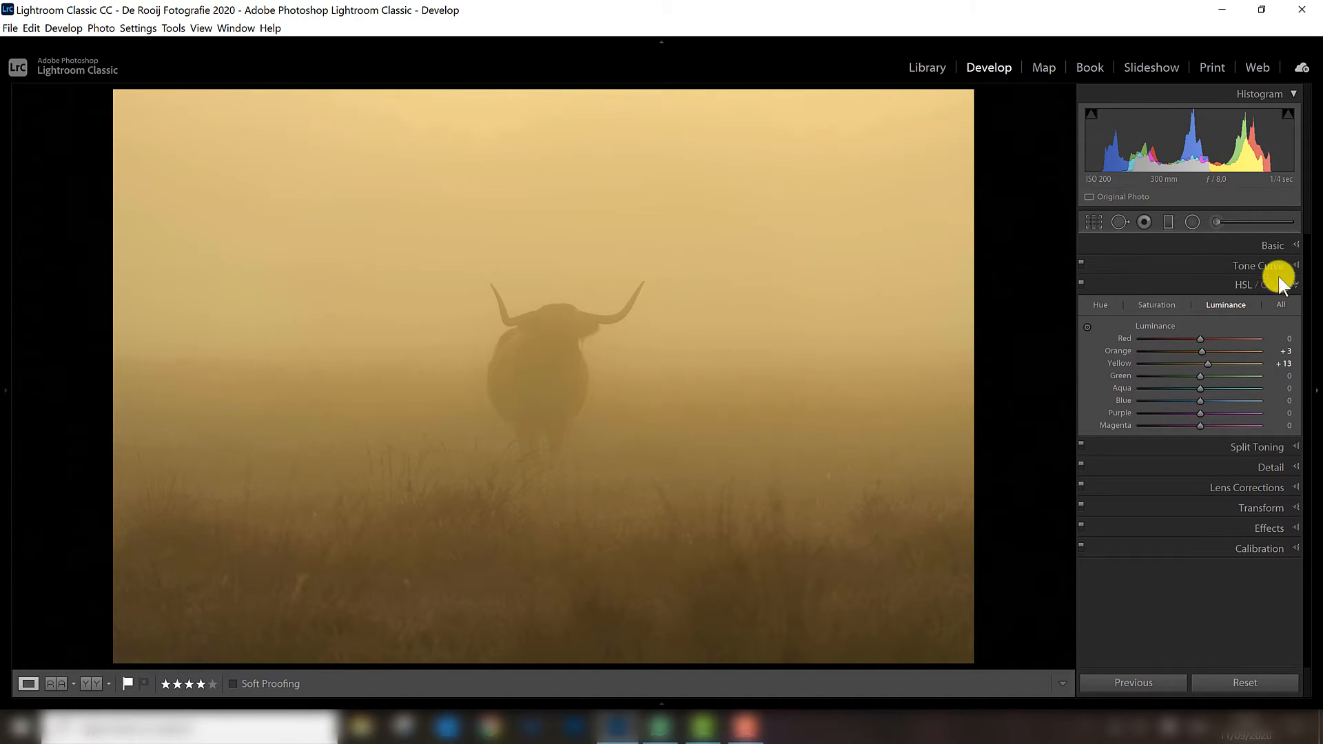
{"action": "left_click", "coordinate": [1206, 365]}
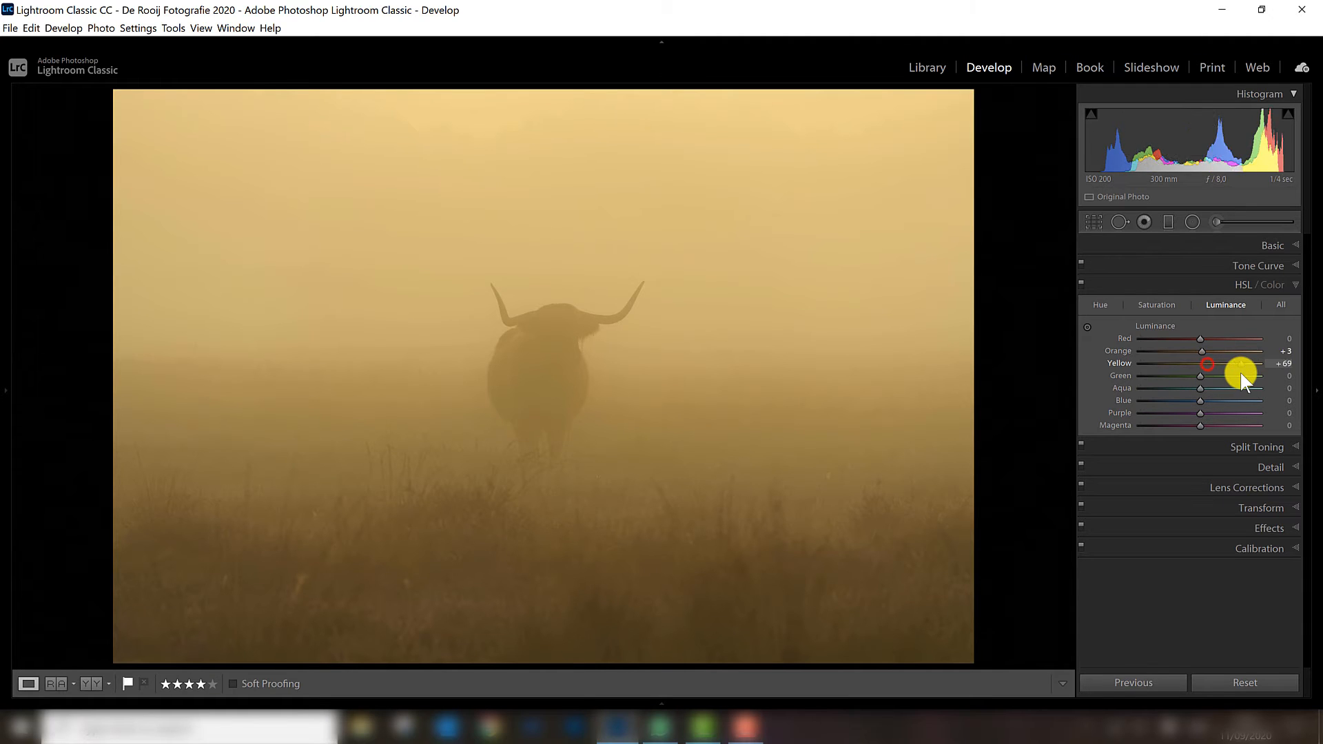
{"action": "mouse_move", "coordinate": [1225, 362]}
{"action": "left_mouse_down"}
{"action": "mouse_move", "coordinate": [1251, 368]}
{"action": "mouse_move", "coordinate": [1135, 365]}
{"action": "mouse_move", "coordinate": [1229, 360]}
{"action": "mouse_move", "coordinate": [1208, 365]}
{"action": "left_mouse_up"}
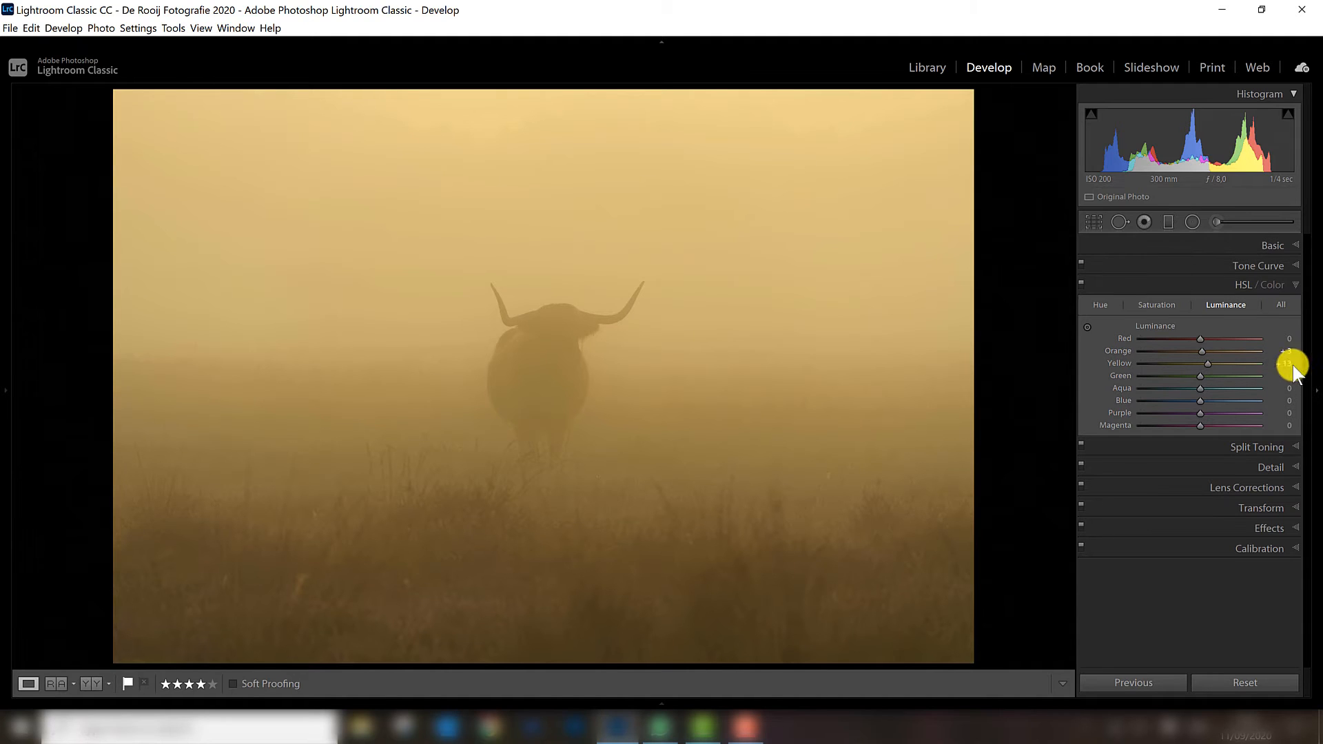
{"action": "left_click", "coordinate": [1211, 285]}
Step: Preview the sharpening on the animal's horn and set the sharpening Amount to 47 and Masking to 38
{"action": "left_click", "coordinate": [1219, 331]}
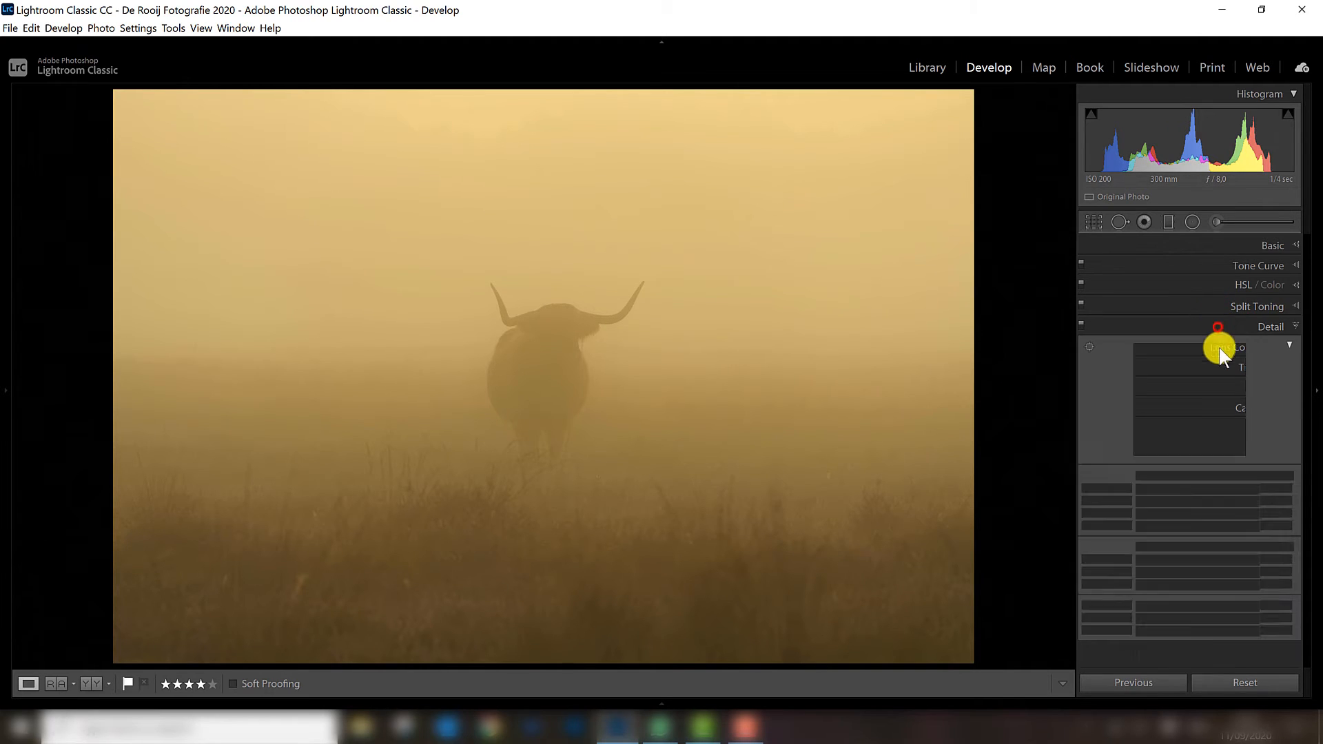
{"action": "left_click", "coordinate": [1090, 346]}
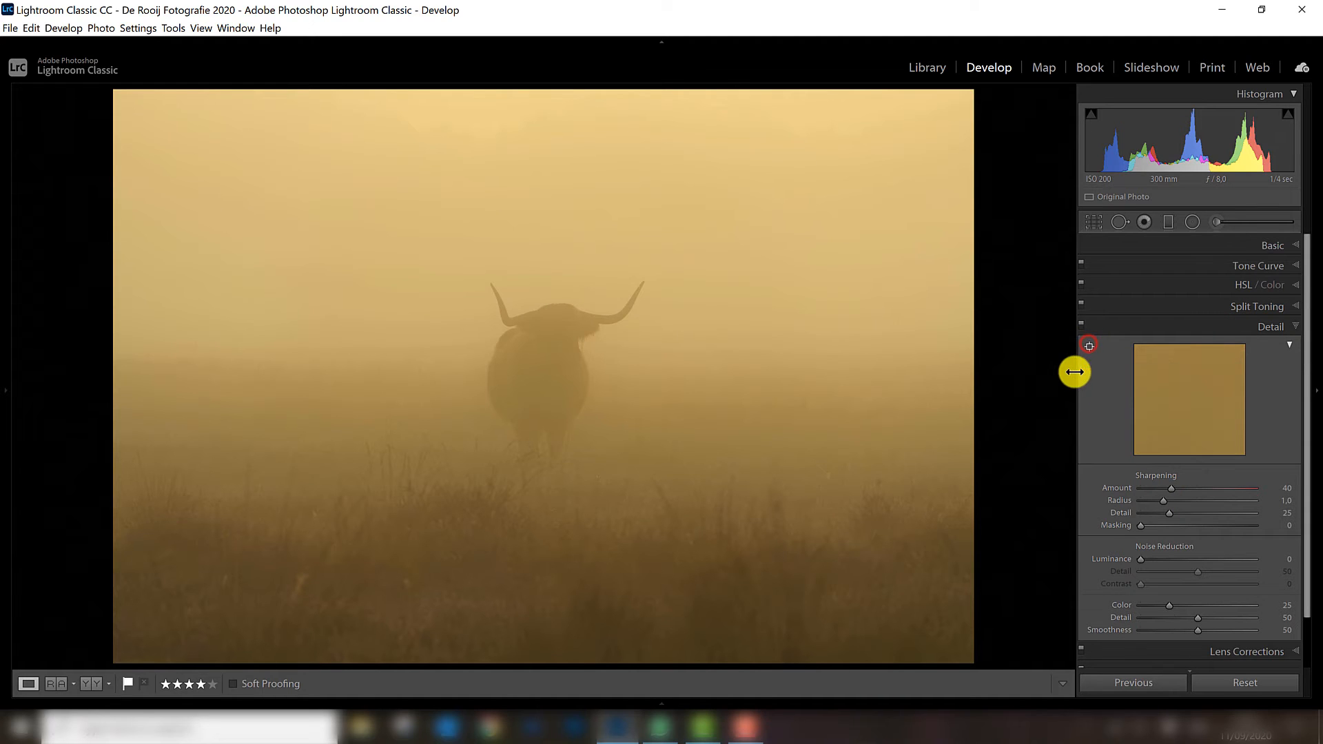
{"action": "left_click", "coordinate": [508, 319]}
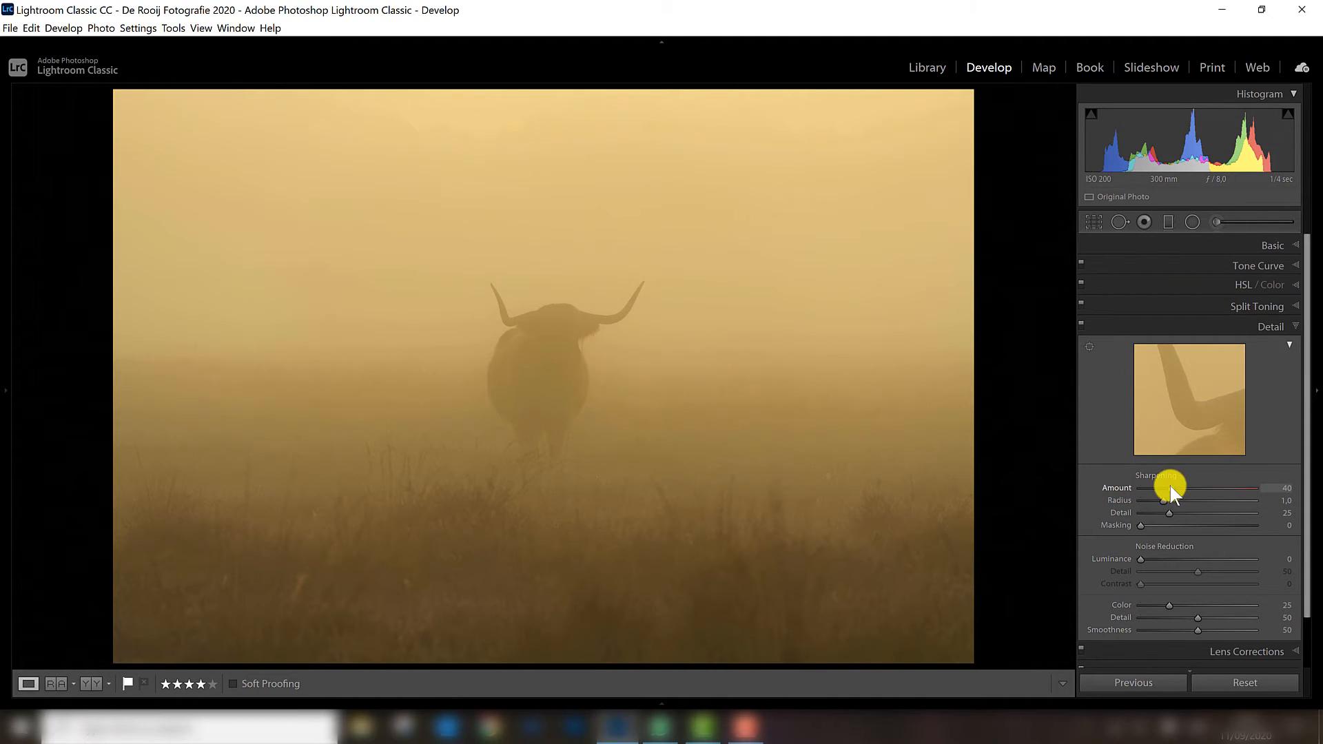
{"action": "mouse_move", "coordinate": [1172, 488]}
{"action": "left_mouse_down"}
{"action": "mouse_move", "coordinate": [1206, 489]}
{"action": "mouse_move", "coordinate": [1179, 488]}
{"action": "left_mouse_up"}
{"action": "left_click_drag", "start_coordinate": [1140, 527], "coordinate": [1185, 531]}
{"action": "key", "text": "alt"}
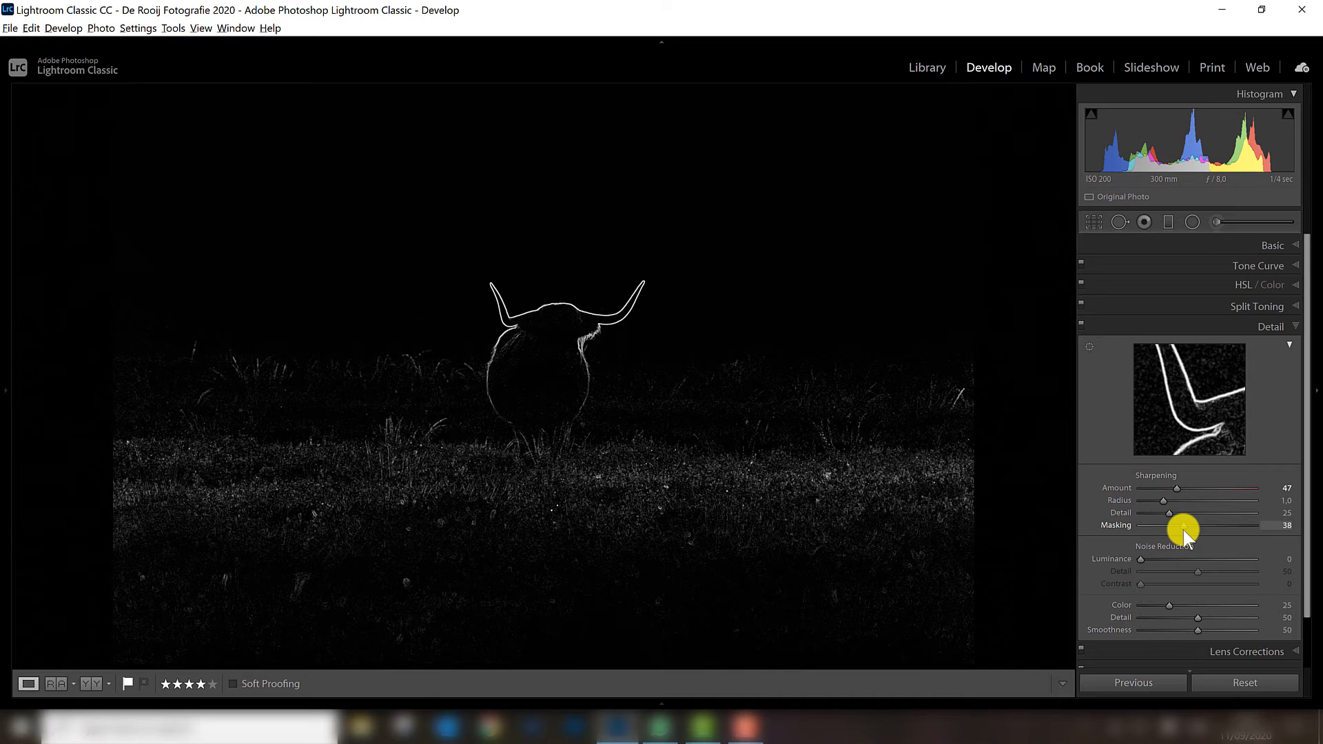
{"action": "left_click_drag", "start_coordinate": [1185, 531], "coordinate": [1184, 531]}
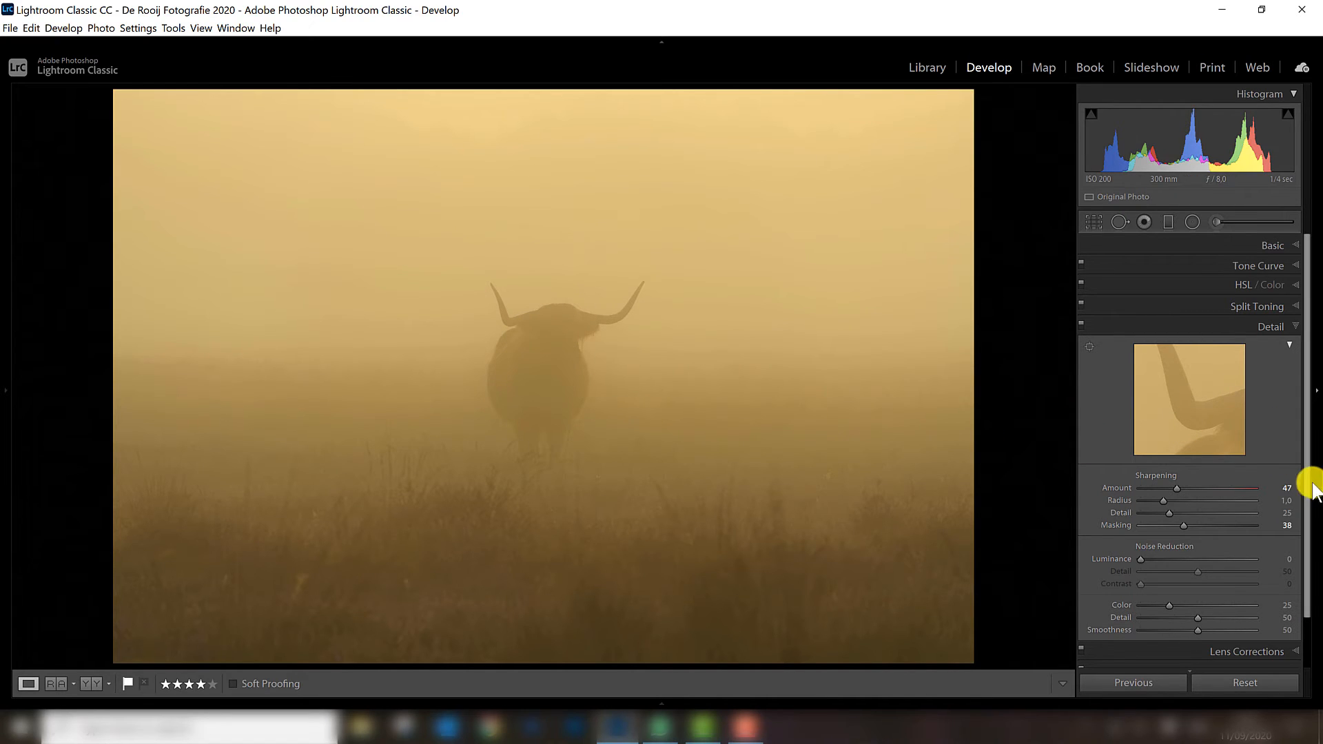
Step: Set Texture to +15 and check the detail in the animal and the grass up close
{"action": "left_click", "coordinate": [549, 347]}
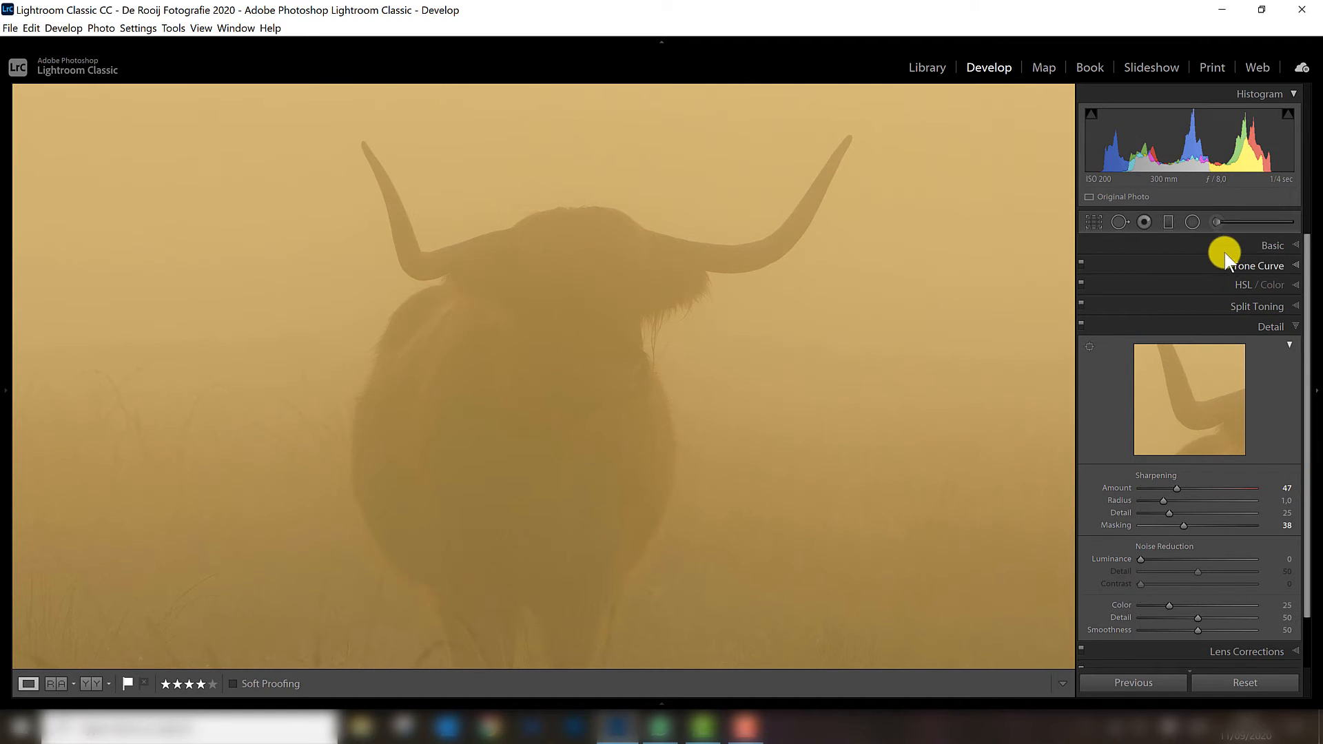
{"action": "left_click", "coordinate": [1225, 245]}
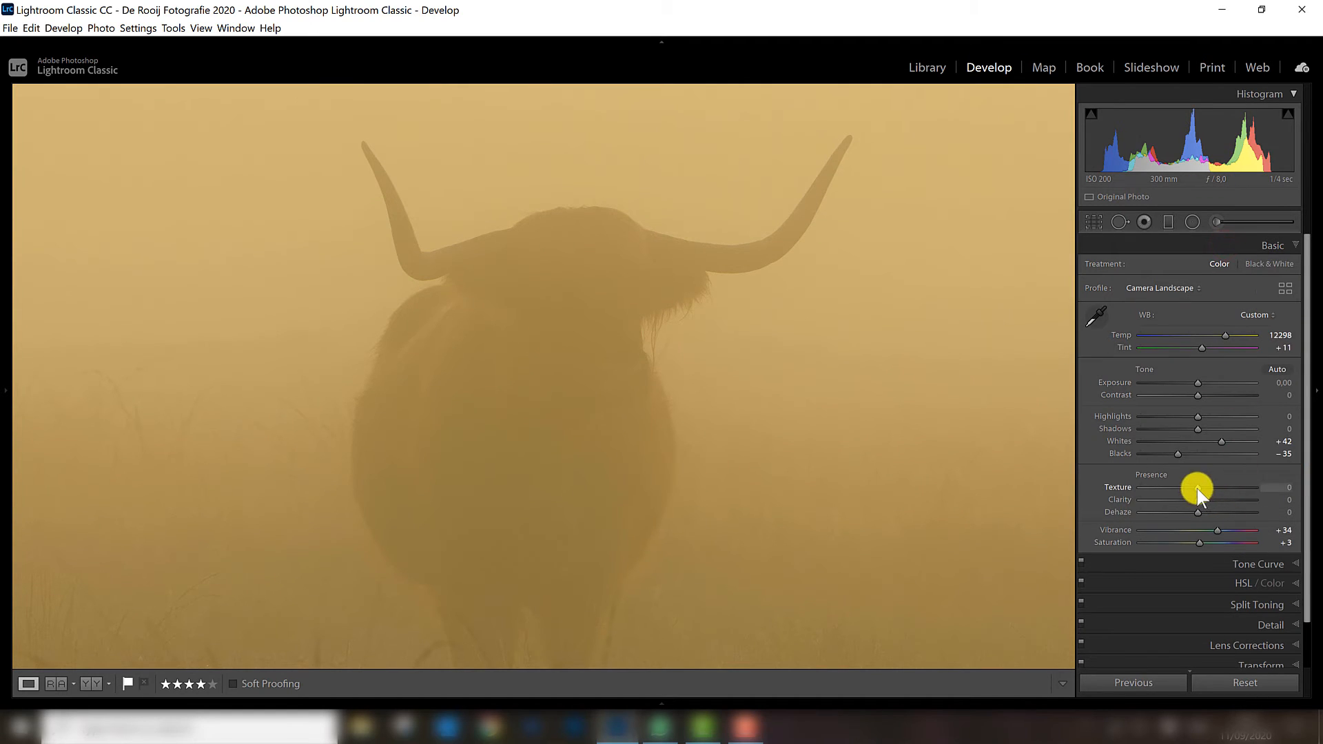
{"action": "left_click_drag", "start_coordinate": [1198, 489], "coordinate": [1205, 488]}
{"action": "left_click_drag", "start_coordinate": [607, 472], "coordinate": [598, 266]}
{"action": "left_click_drag", "start_coordinate": [614, 476], "coordinate": [562, 429]}
{"action": "left_click_drag", "start_coordinate": [477, 482], "coordinate": [732, 356]}
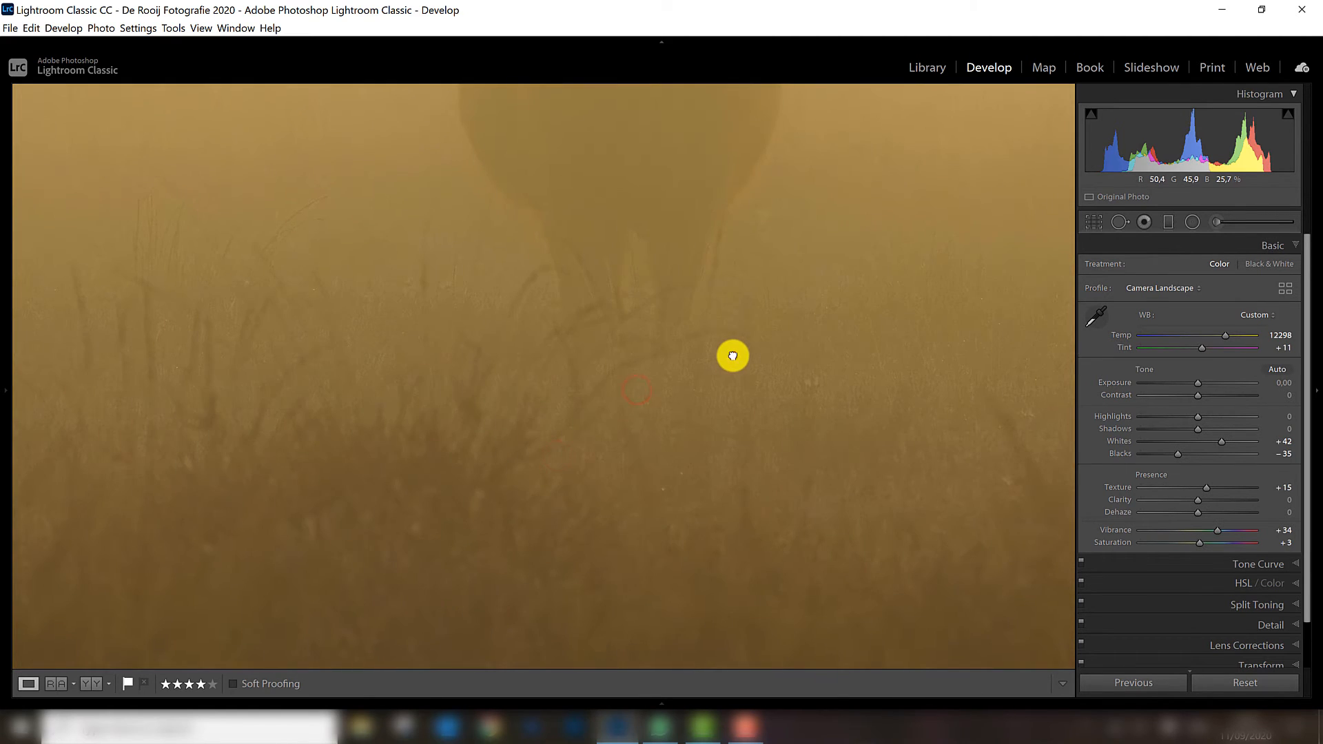
{"action": "left_click", "coordinate": [732, 356]}
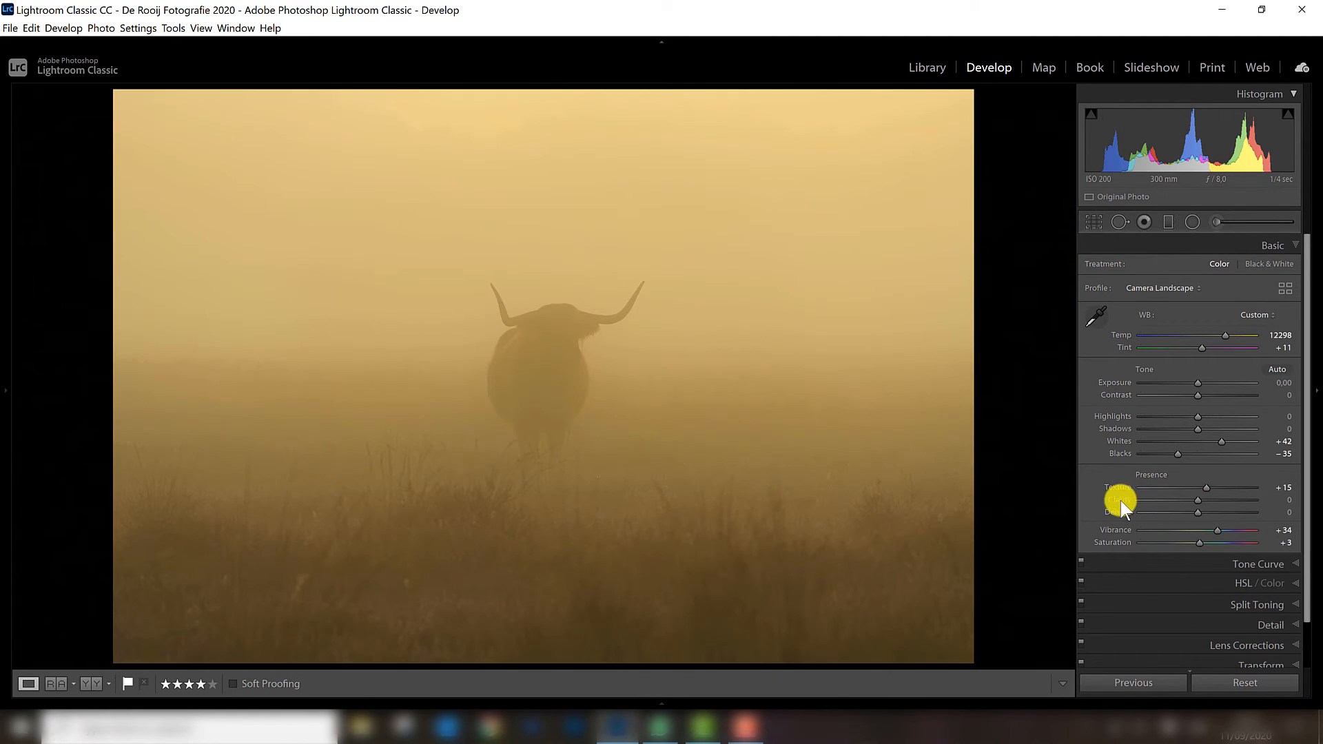
Step: Enable Remove Chromatic Aberration for the photo and check the edges of the animal's head and both horns at 3:1 magnification
{"action": "mouse_move", "coordinate": [1306, 433]}
{"action": "left_mouse_down"}
{"action": "mouse_move", "coordinate": [1308, 460]}
{"action": "mouse_move", "coordinate": [1312, 439]}
{"action": "left_mouse_up"}
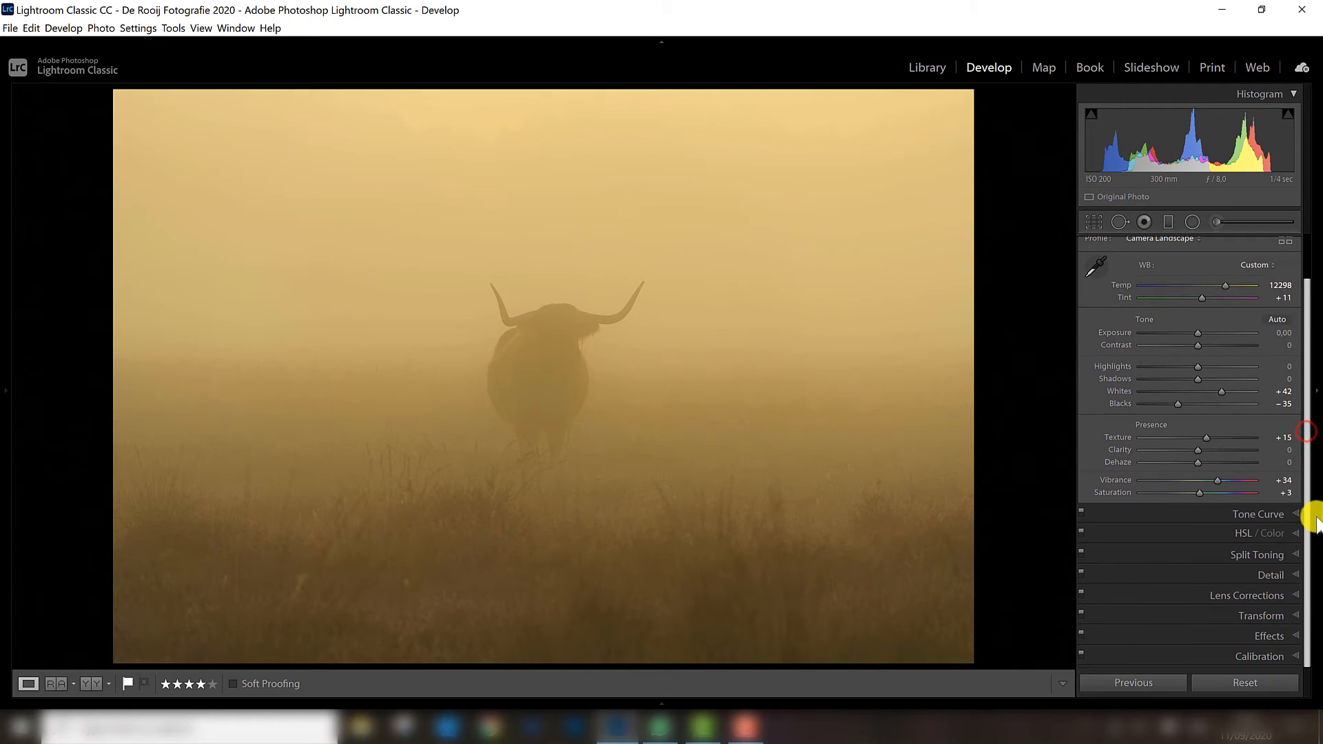
{"action": "left_click", "coordinate": [1249, 598]}
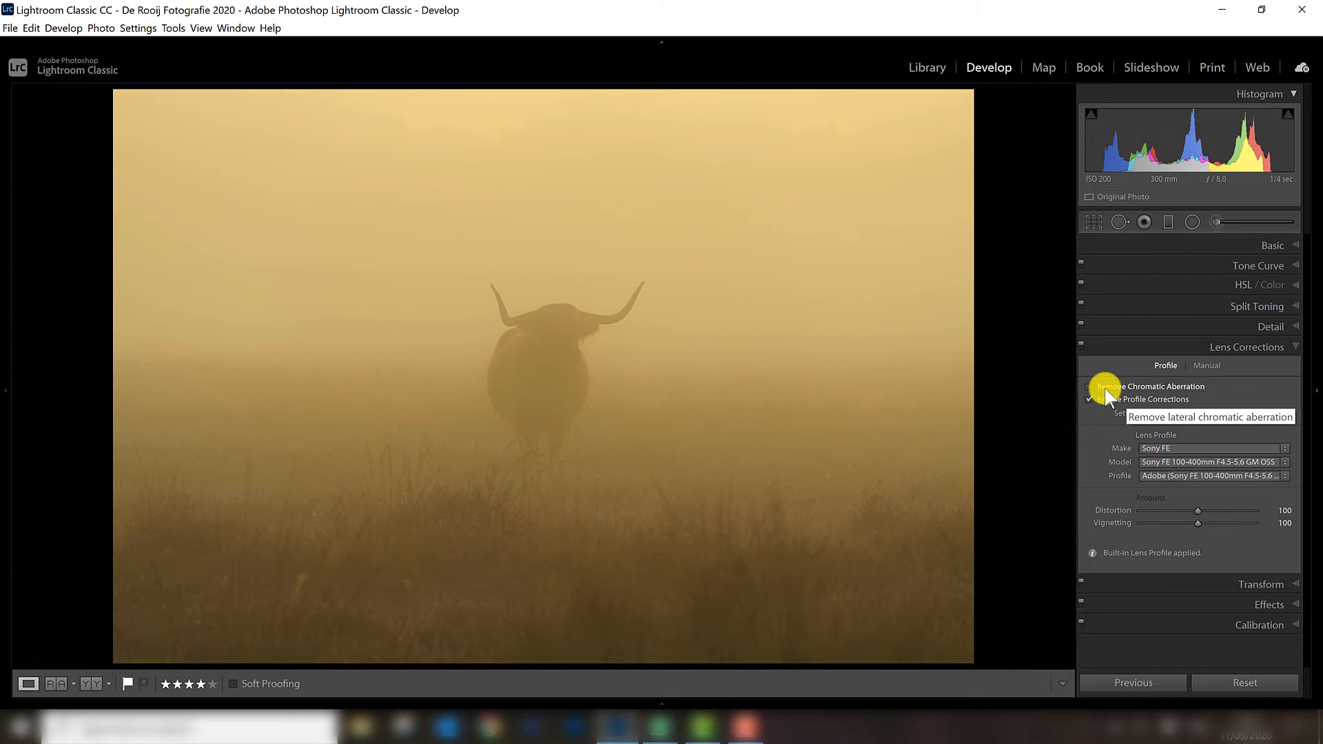
{"action": "left_click", "coordinate": [532, 317]}
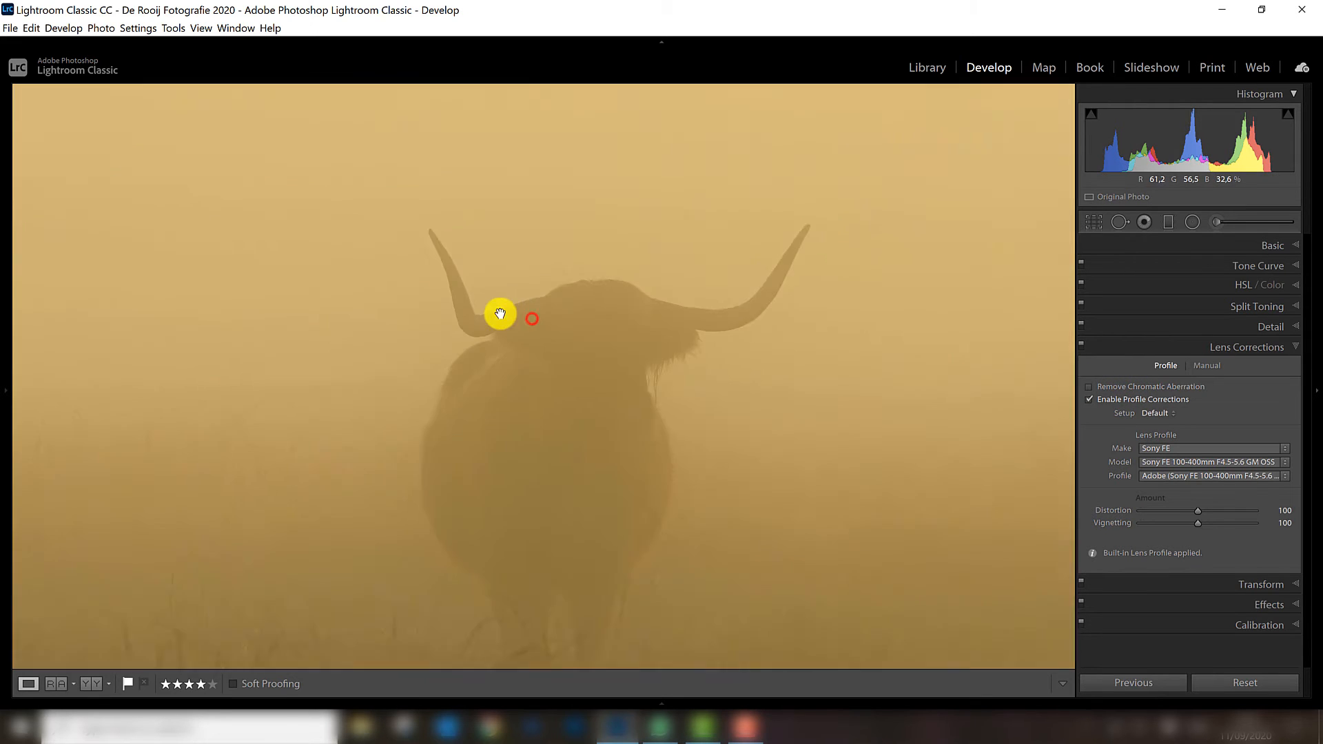
{"action": "mouse_move", "coordinate": [5, 386]}
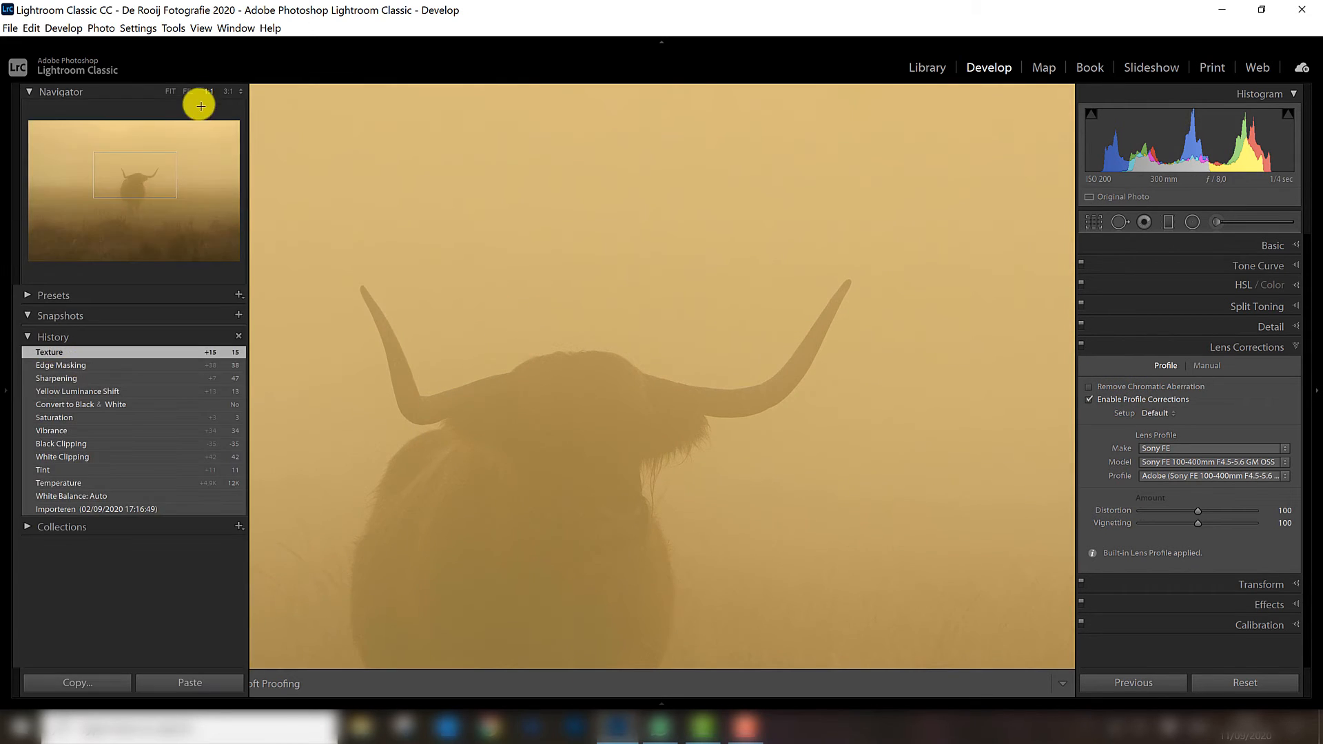
{"action": "left_click", "coordinate": [225, 90]}
{"action": "left_click_drag", "start_coordinate": [471, 380], "coordinate": [757, 436]}
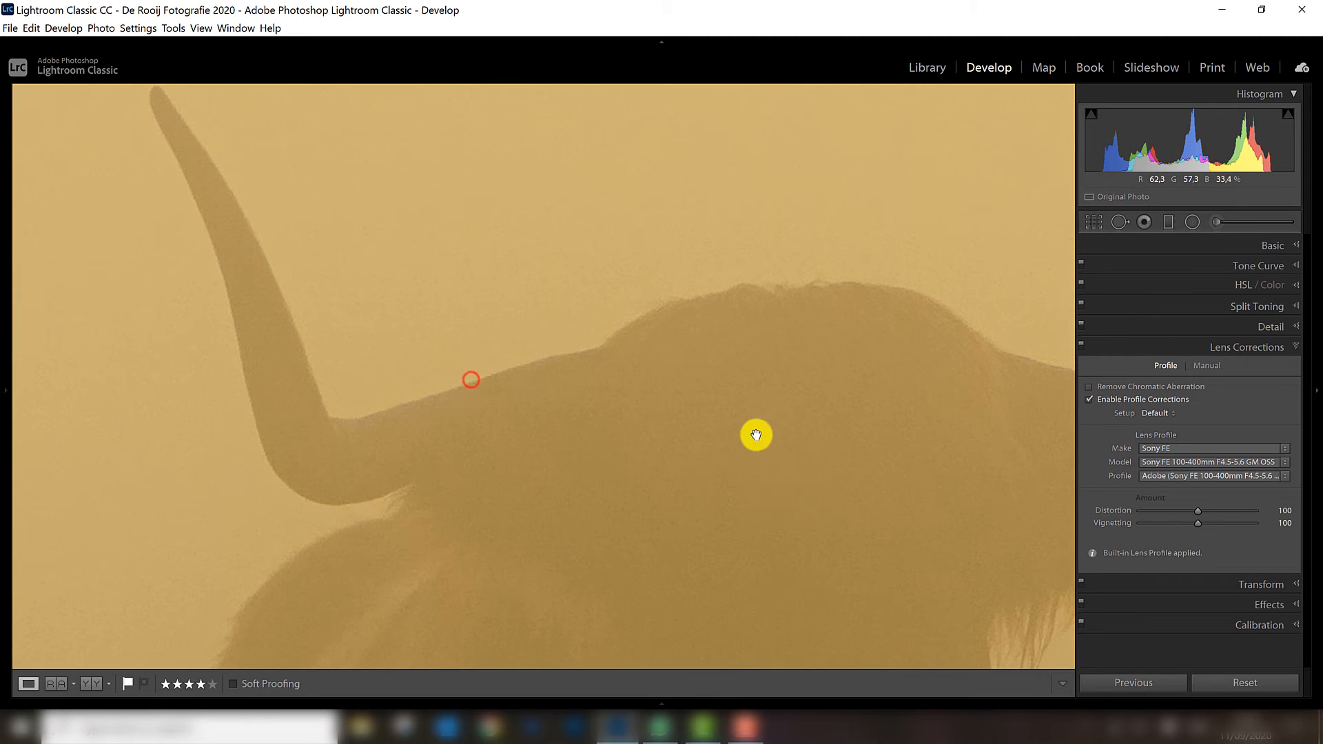
{"action": "left_click", "coordinate": [1089, 387]}
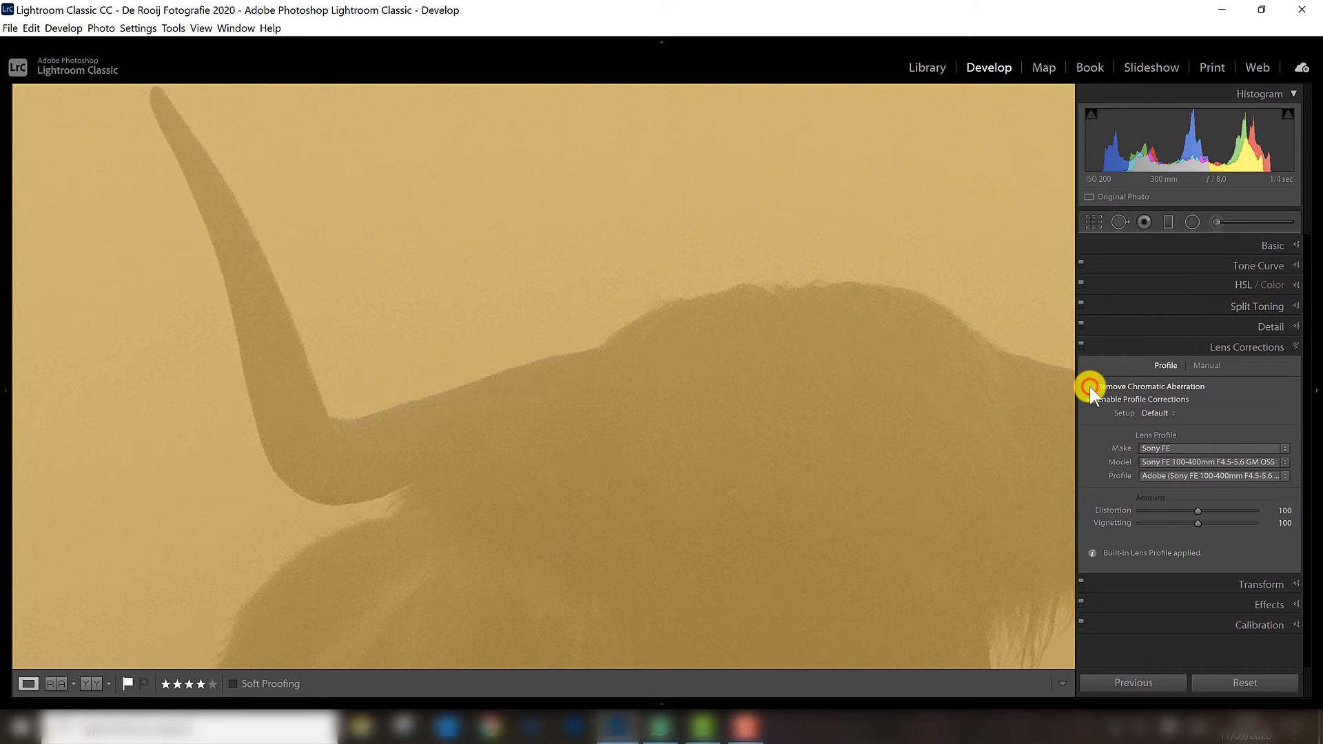
{"action": "left_click_drag", "start_coordinate": [879, 396], "coordinate": [599, 403]}
{"action": "left_click_drag", "start_coordinate": [745, 393], "coordinate": [646, 442]}
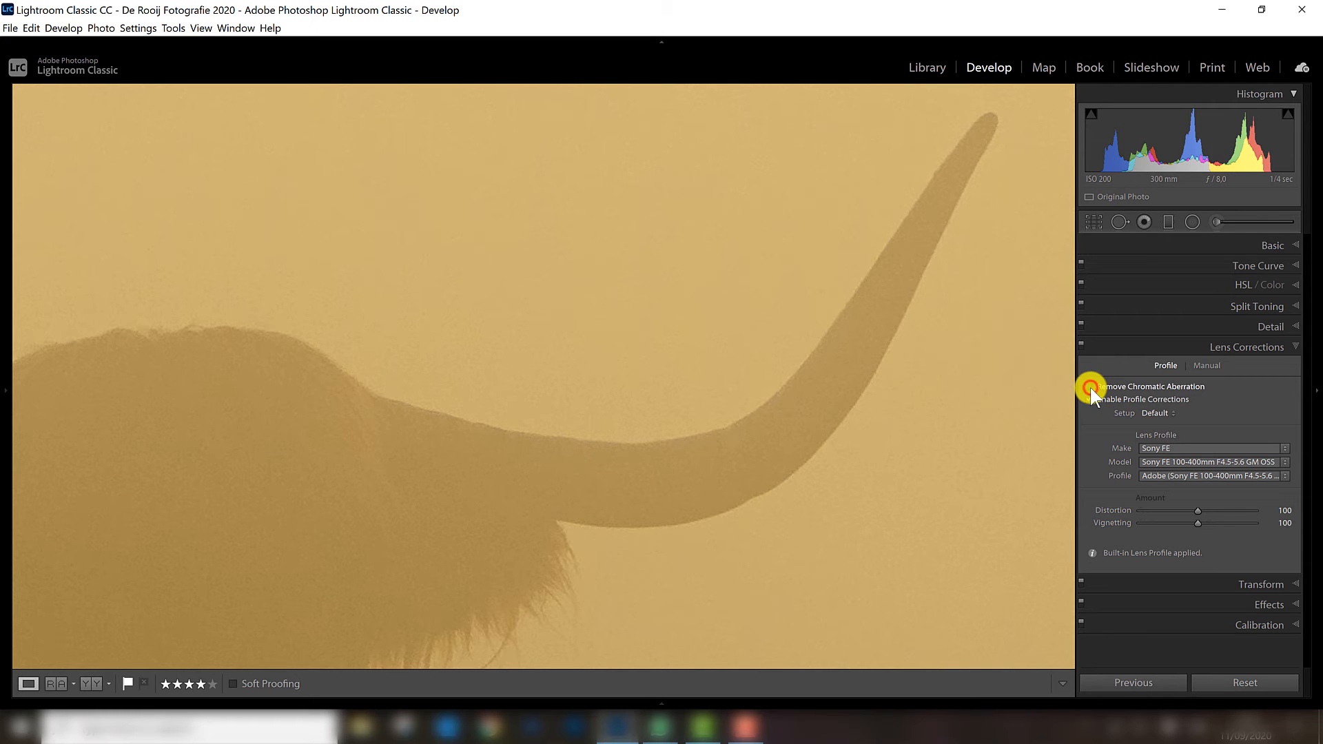
{"action": "left_click", "coordinate": [780, 341]}
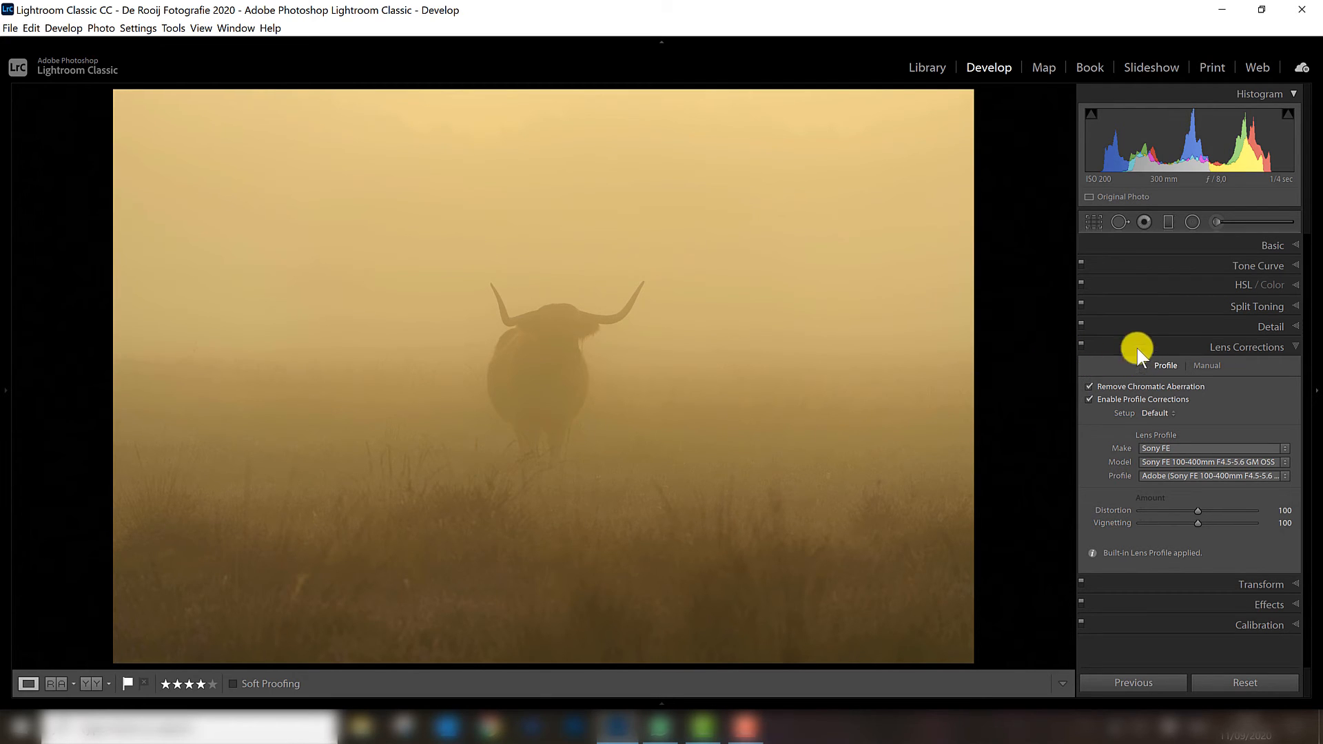
Step: Crop the photo to a tighter 1 x 1 square with the animal left of centre and open fog beside it
{"action": "left_click", "coordinate": [1092, 222]}
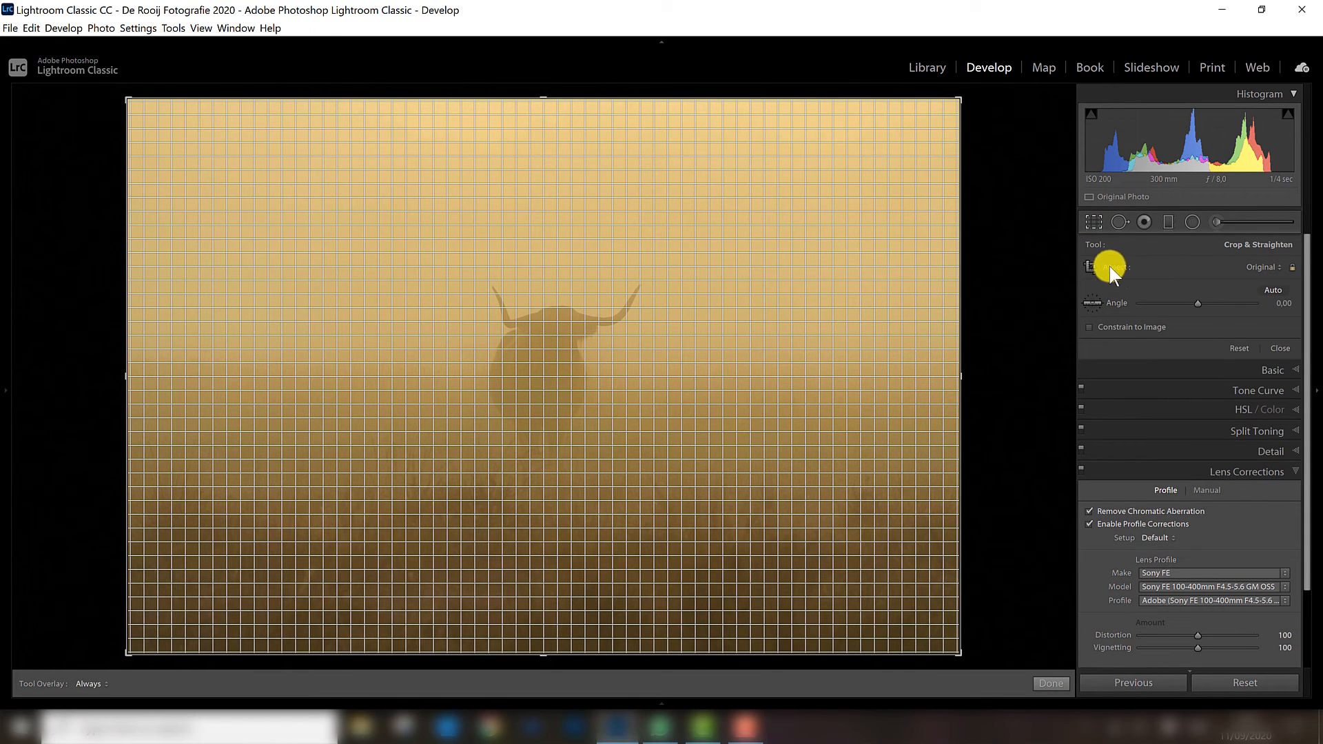
{"action": "left_click", "coordinate": [1263, 267]}
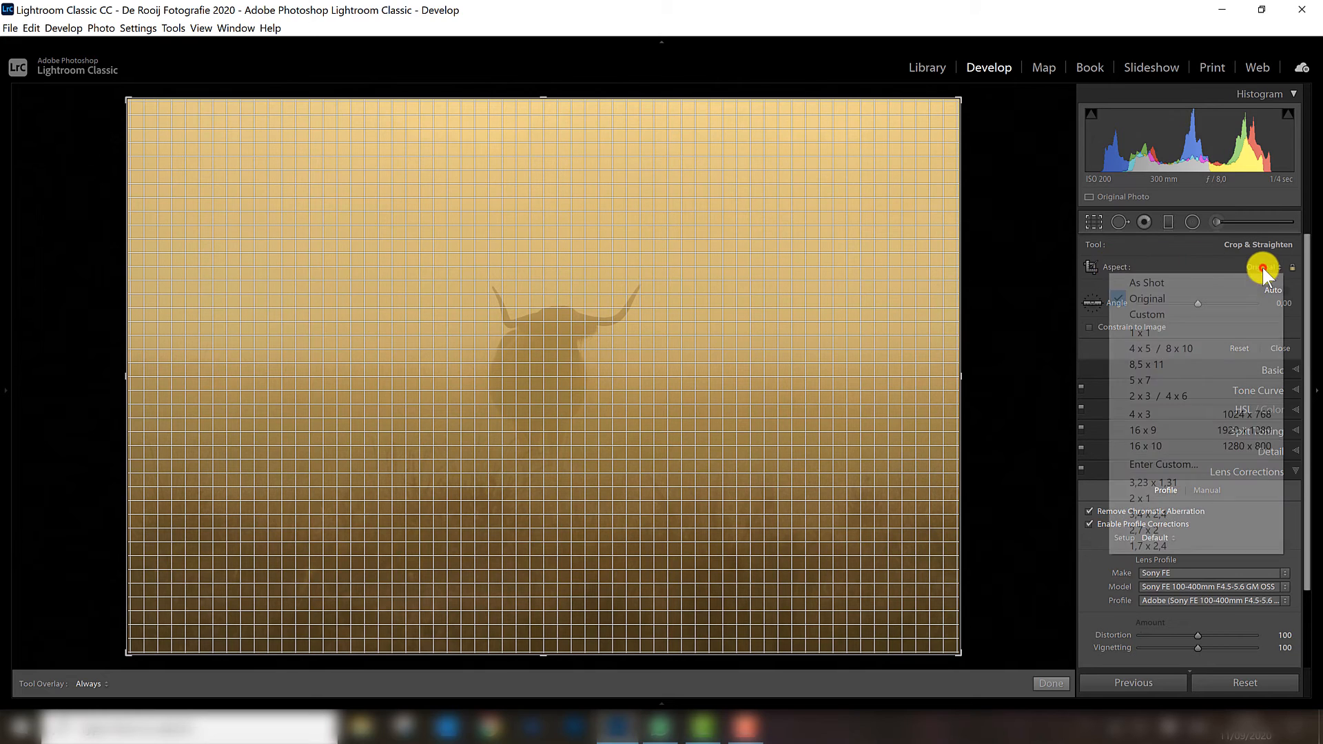
{"action": "left_click", "coordinate": [1158, 332]}
{"action": "left_click_drag", "start_coordinate": [569, 425], "coordinate": [475, 439]}
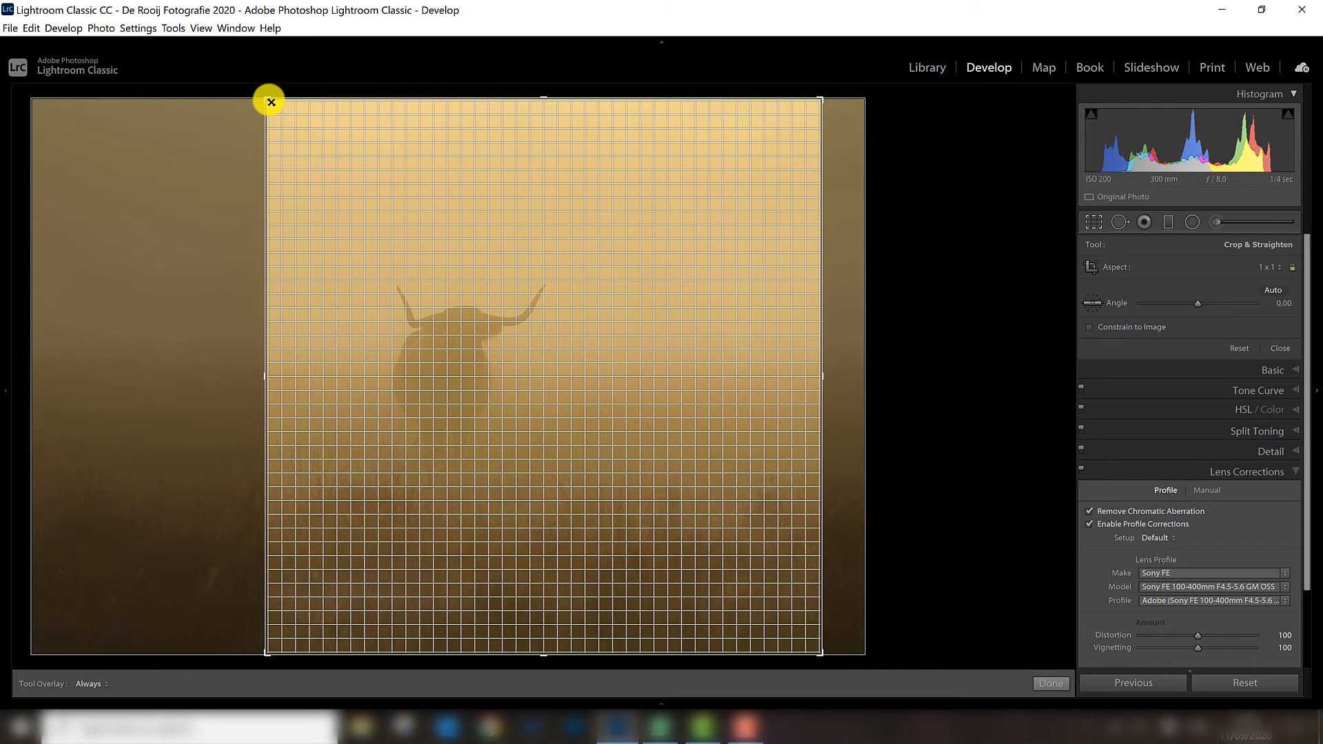
{"action": "left_click_drag", "start_coordinate": [269, 251], "coordinate": [317, 248]}
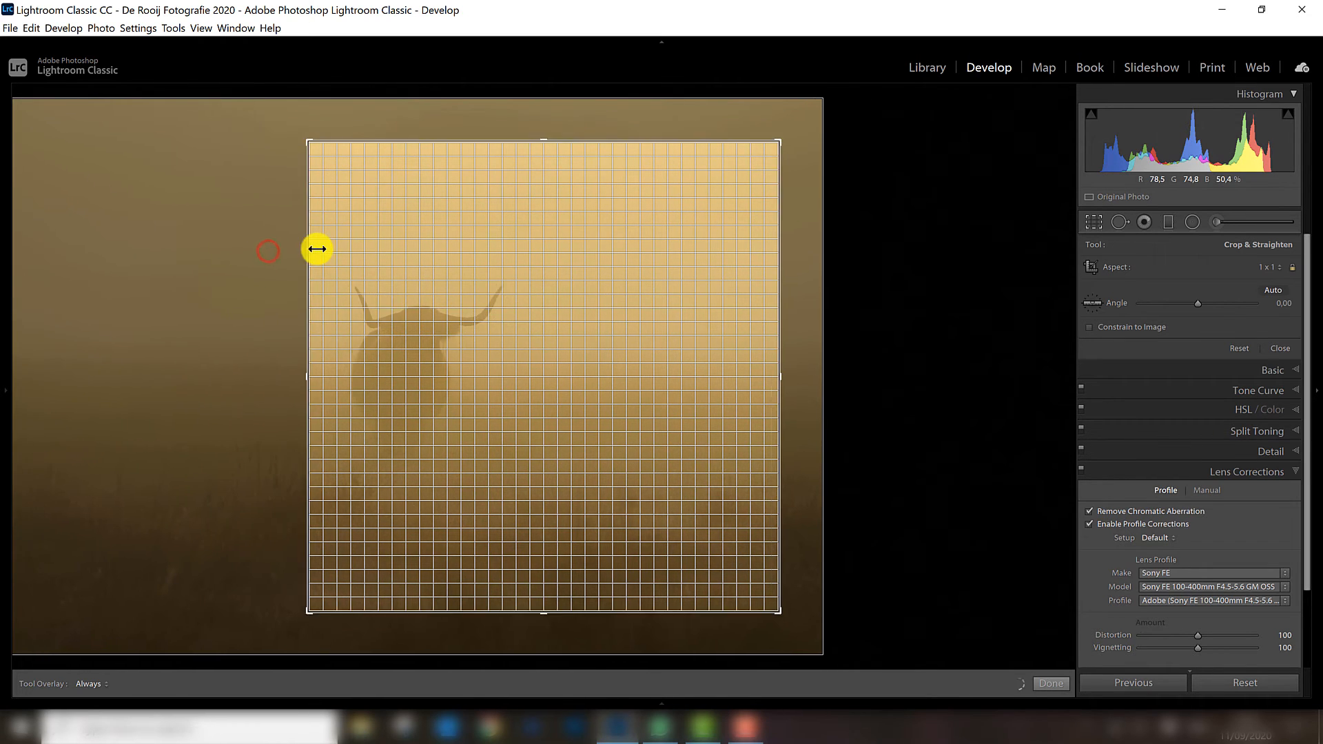
{"action": "left_click_drag", "start_coordinate": [467, 322], "coordinate": [529, 333]}
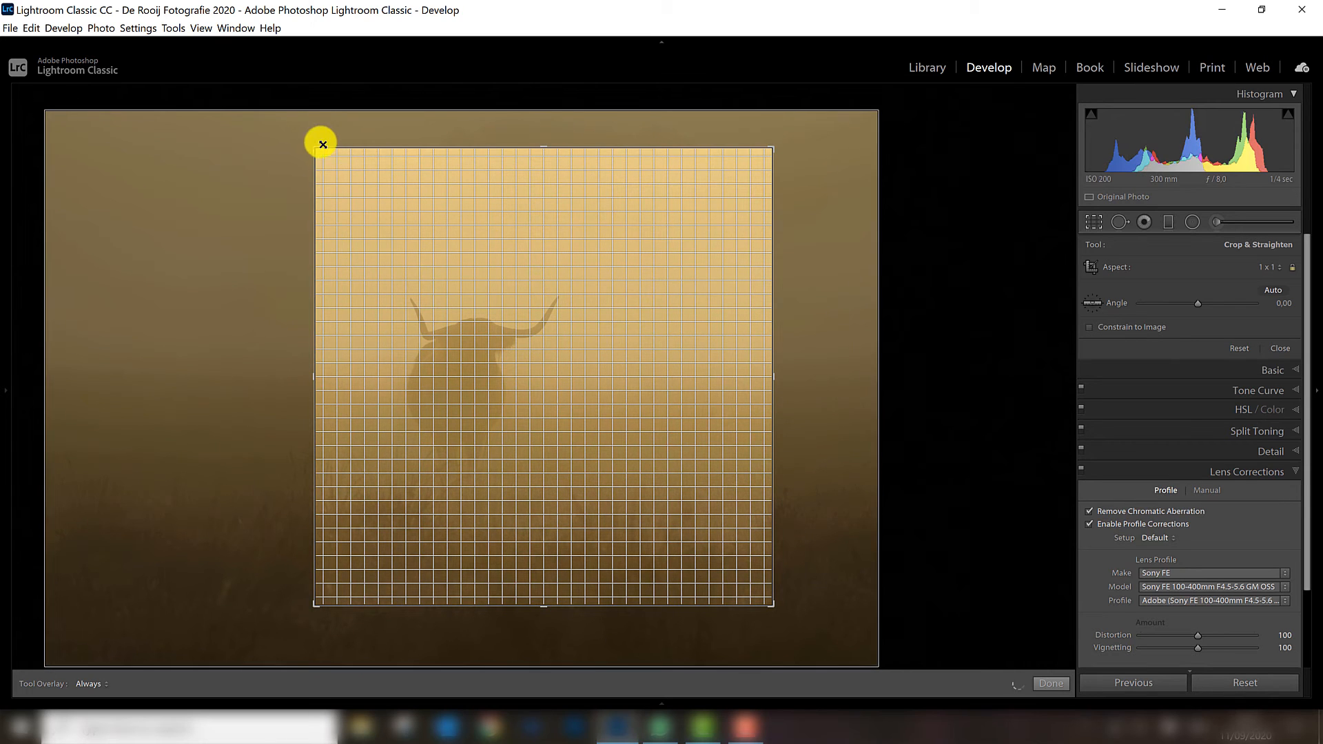
{"action": "left_click_drag", "start_coordinate": [323, 145], "coordinate": [342, 178]}
{"action": "left_click_drag", "start_coordinate": [463, 302], "coordinate": [510, 315]}
{"action": "left_click_drag", "start_coordinate": [509, 314], "coordinate": [497, 307]}
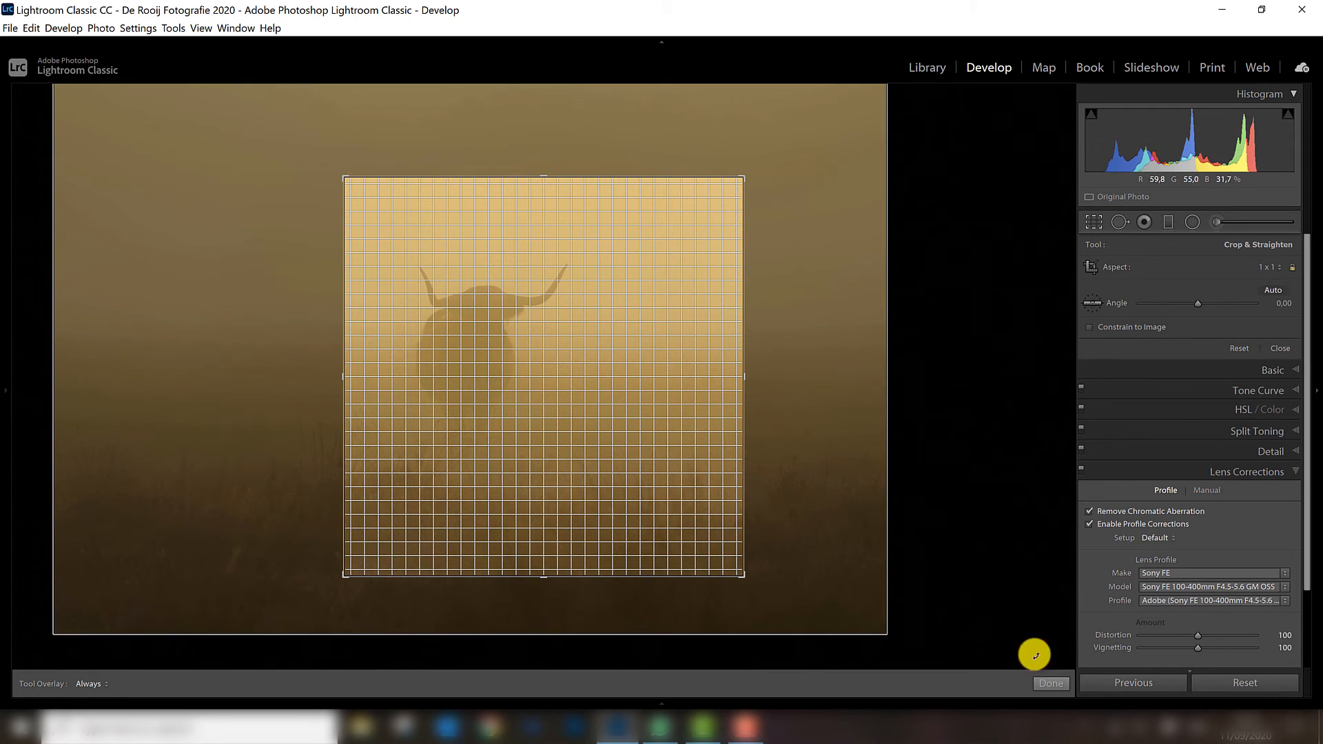
{"action": "left_click", "coordinate": [1051, 684]}
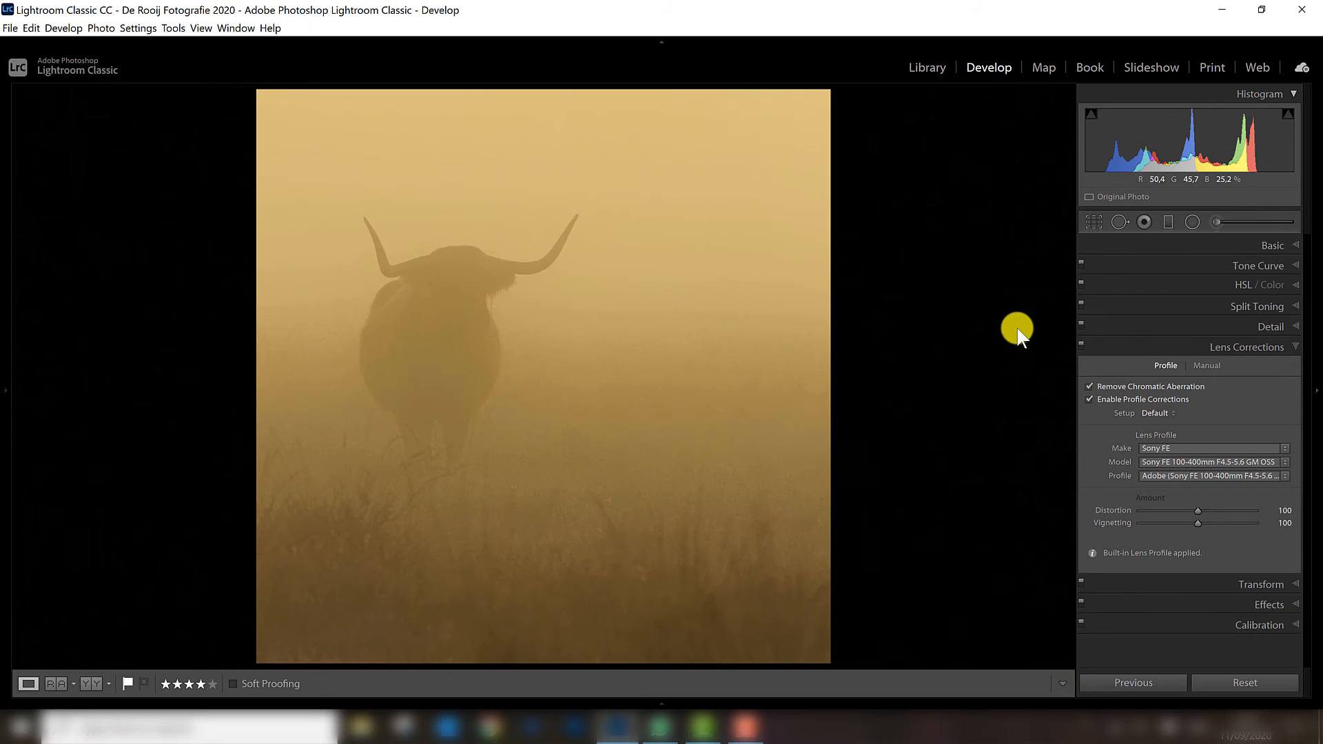
Step: Enlarge the square crop slightly to leave more space around the animal, and reposition the photo inside it
{"action": "left_click", "coordinate": [1089, 218]}
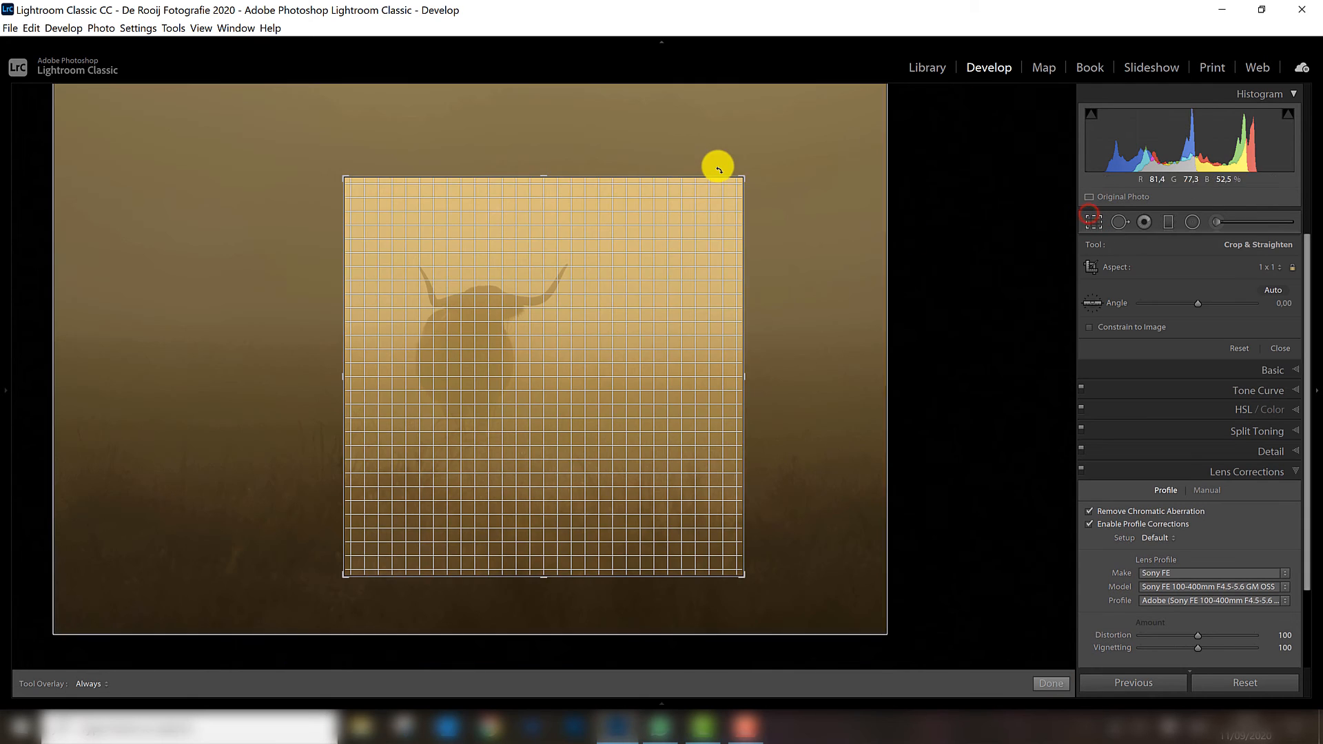
{"action": "left_click_drag", "start_coordinate": [745, 176], "coordinate": [785, 153]}
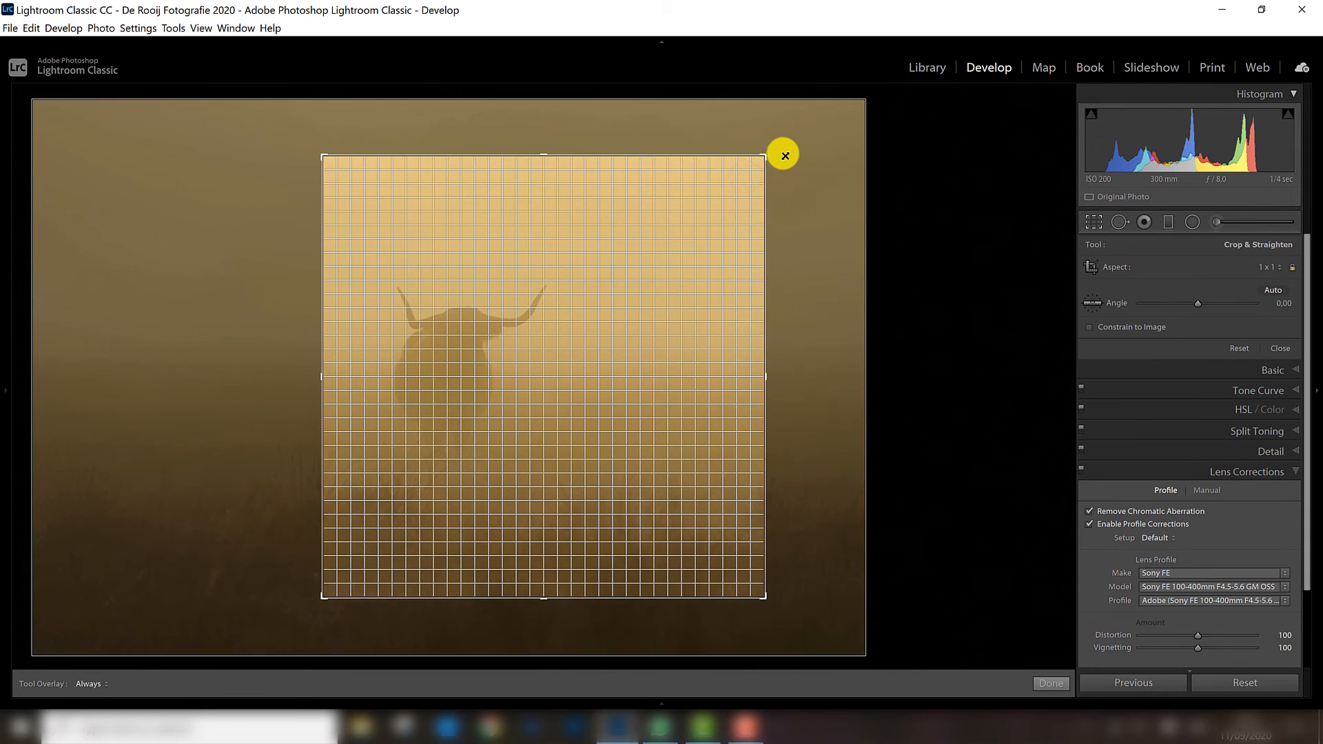
{"action": "left_click_drag", "start_coordinate": [530, 387], "coordinate": [530, 394]}
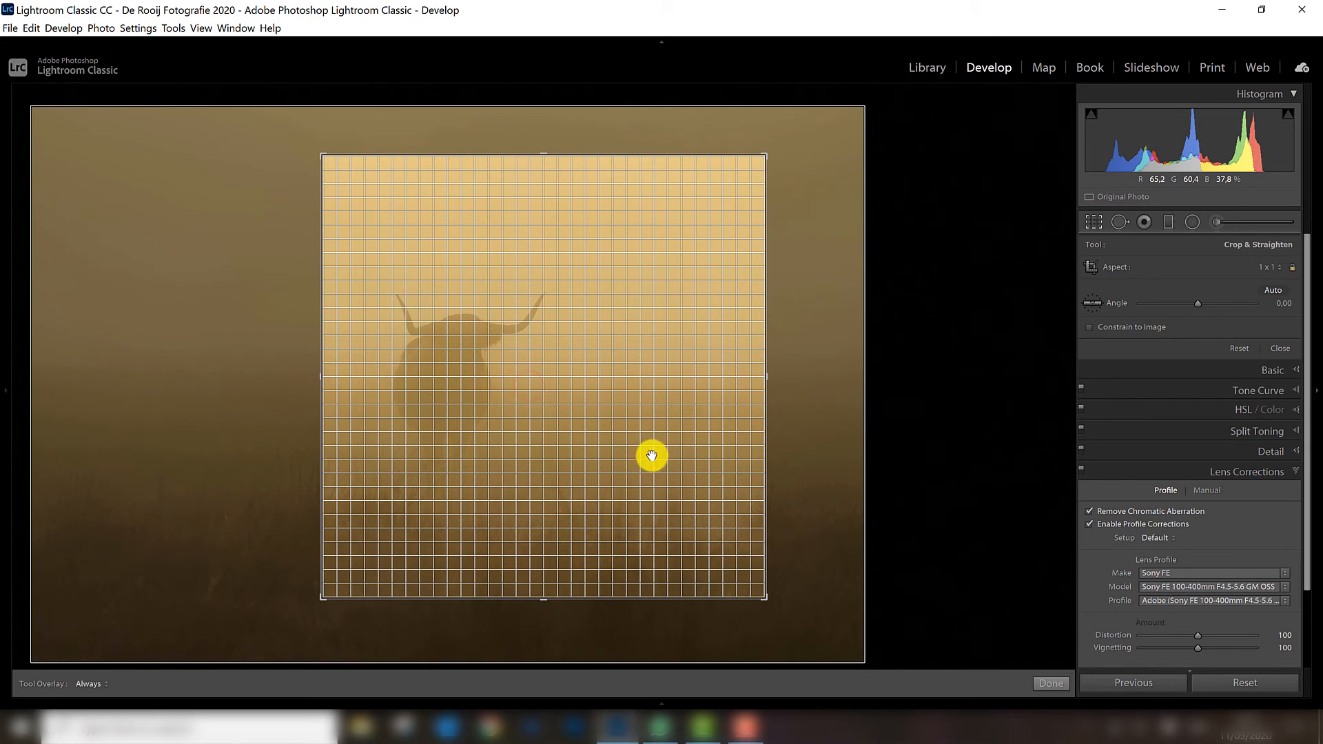
{"action": "left_click", "coordinate": [1052, 683]}
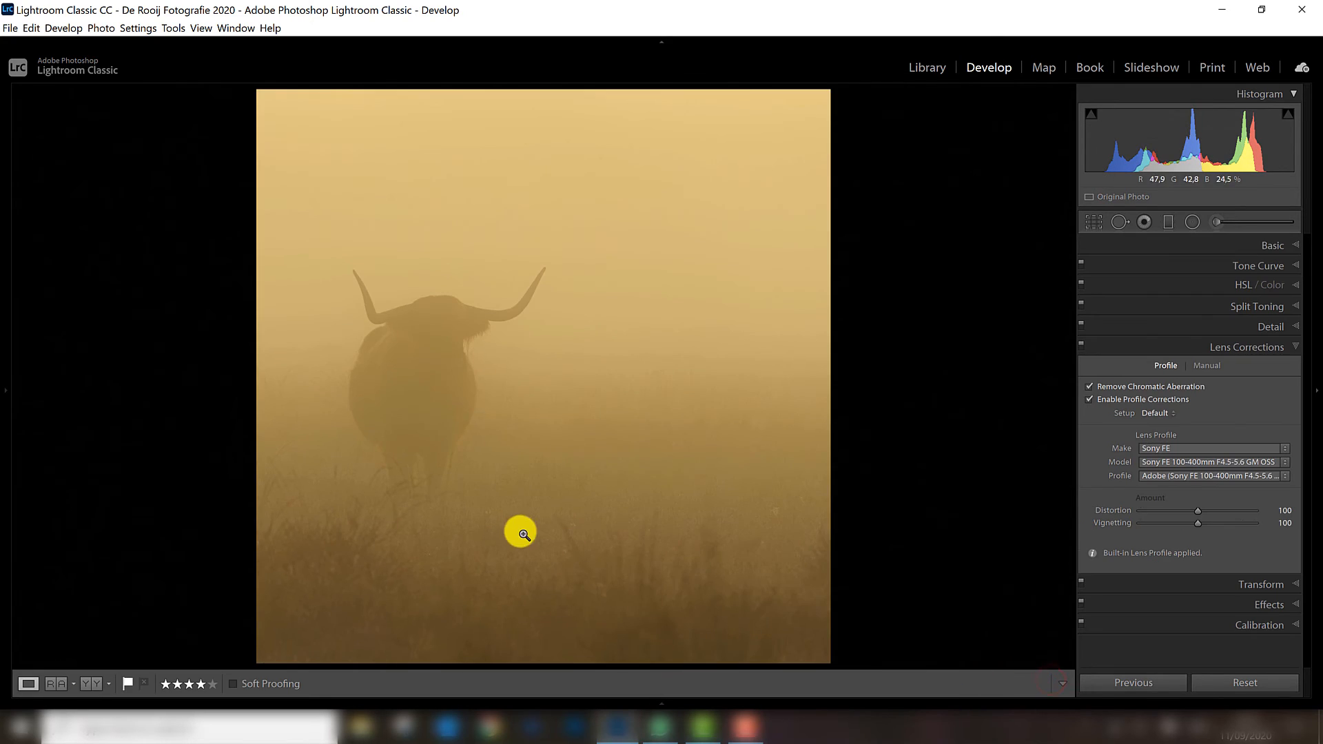
Step: Fine-tune the square crop's position so the animal sits slightly further right and lower in the frame
{"action": "left_click", "coordinate": [1092, 224]}
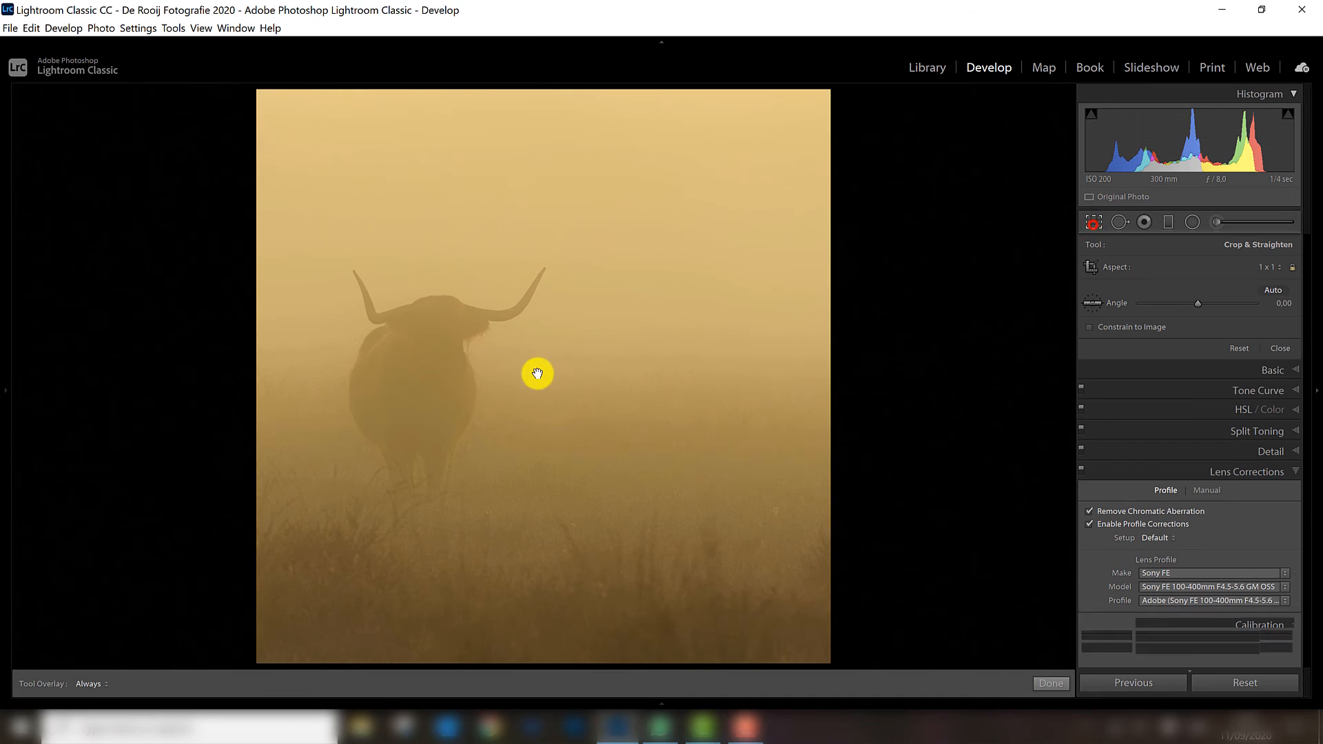
{"action": "left_click_drag", "start_coordinate": [529, 375], "coordinate": [539, 375]}
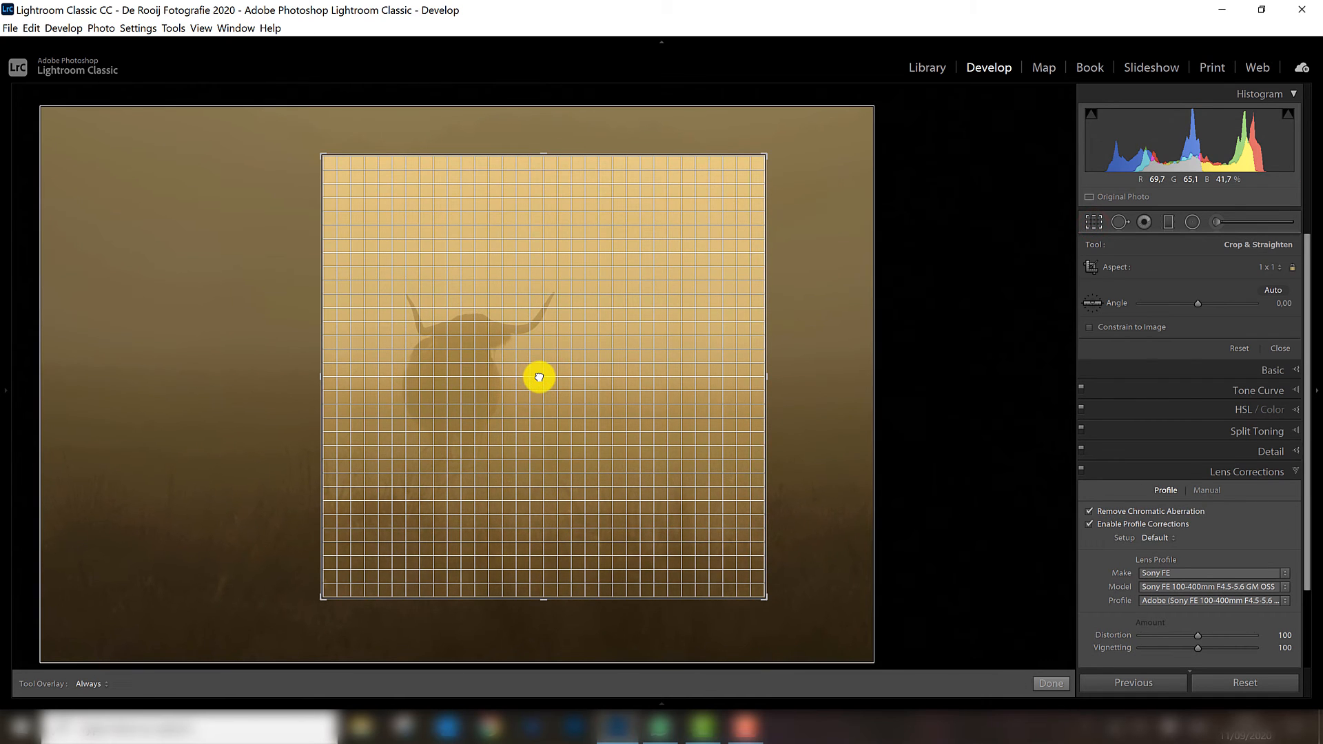
{"action": "left_click", "coordinate": [1052, 684]}
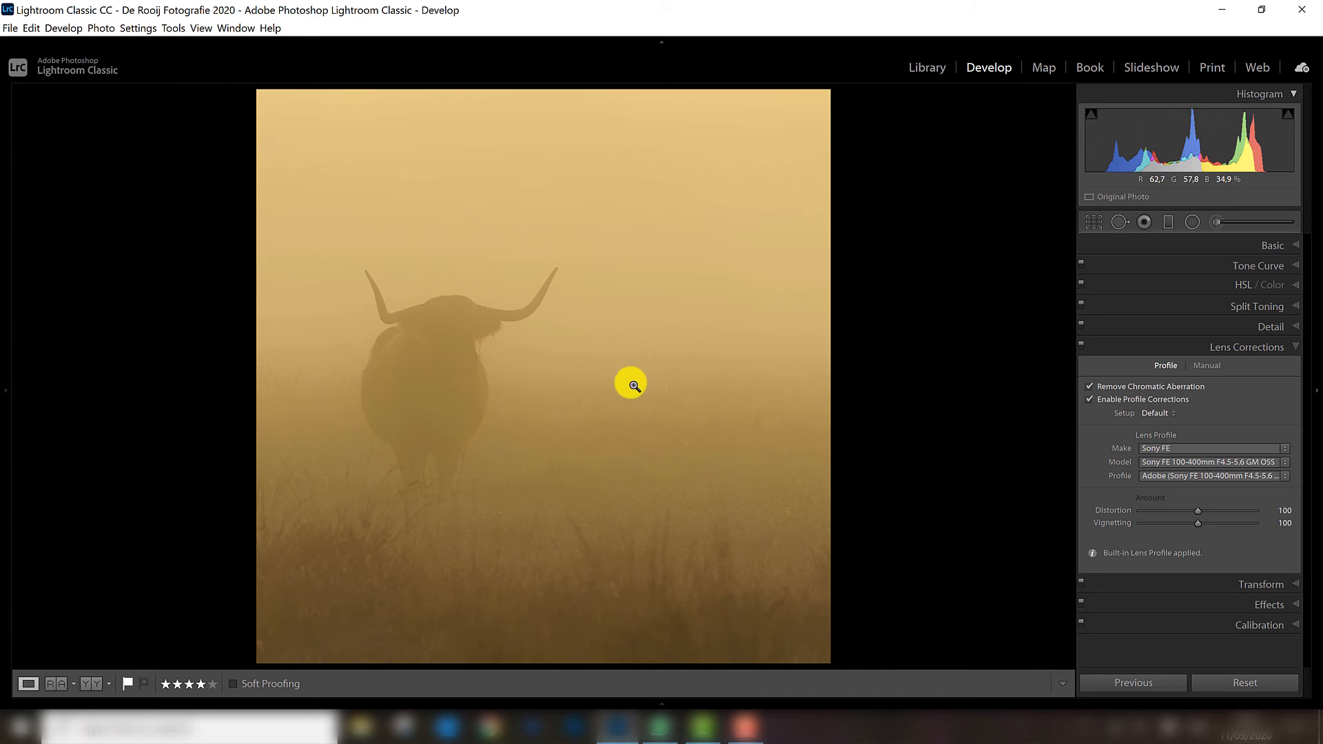
{"action": "left_click", "coordinate": [1087, 219]}
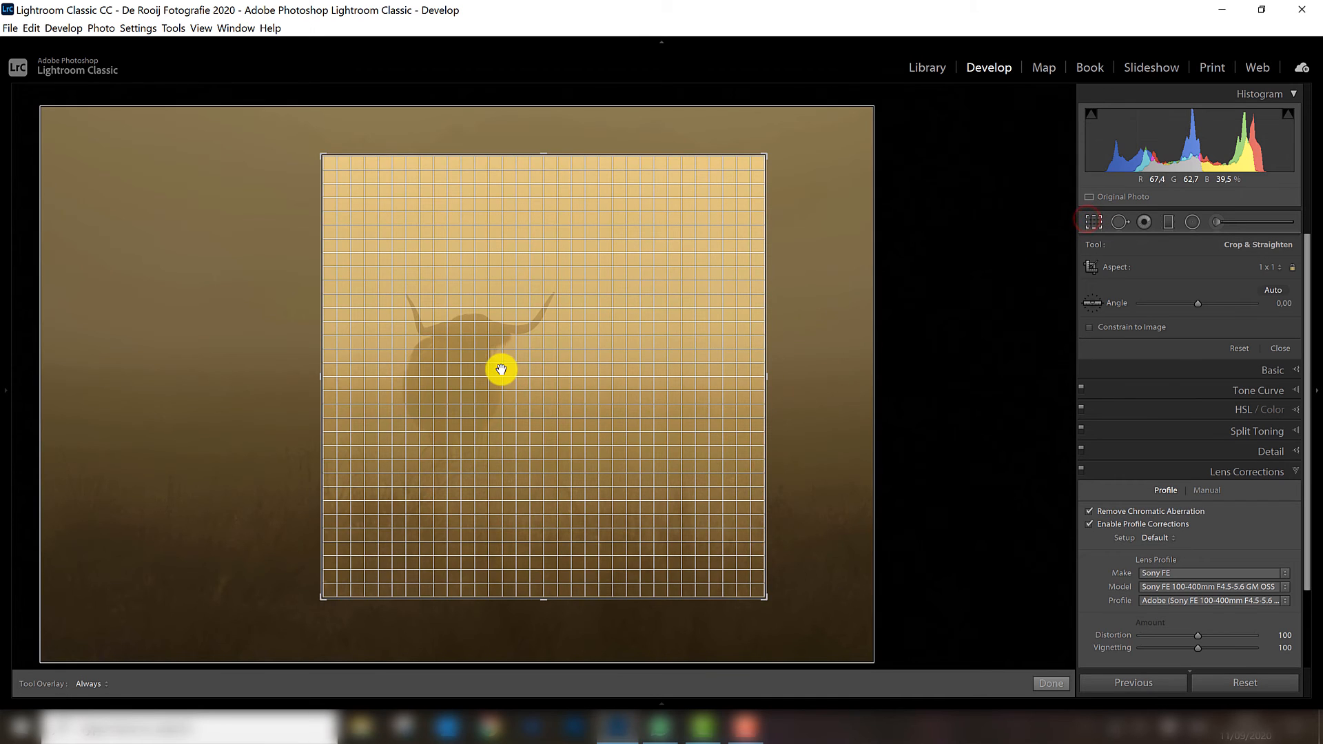
{"action": "left_click_drag", "start_coordinate": [503, 370], "coordinate": [502, 386]}
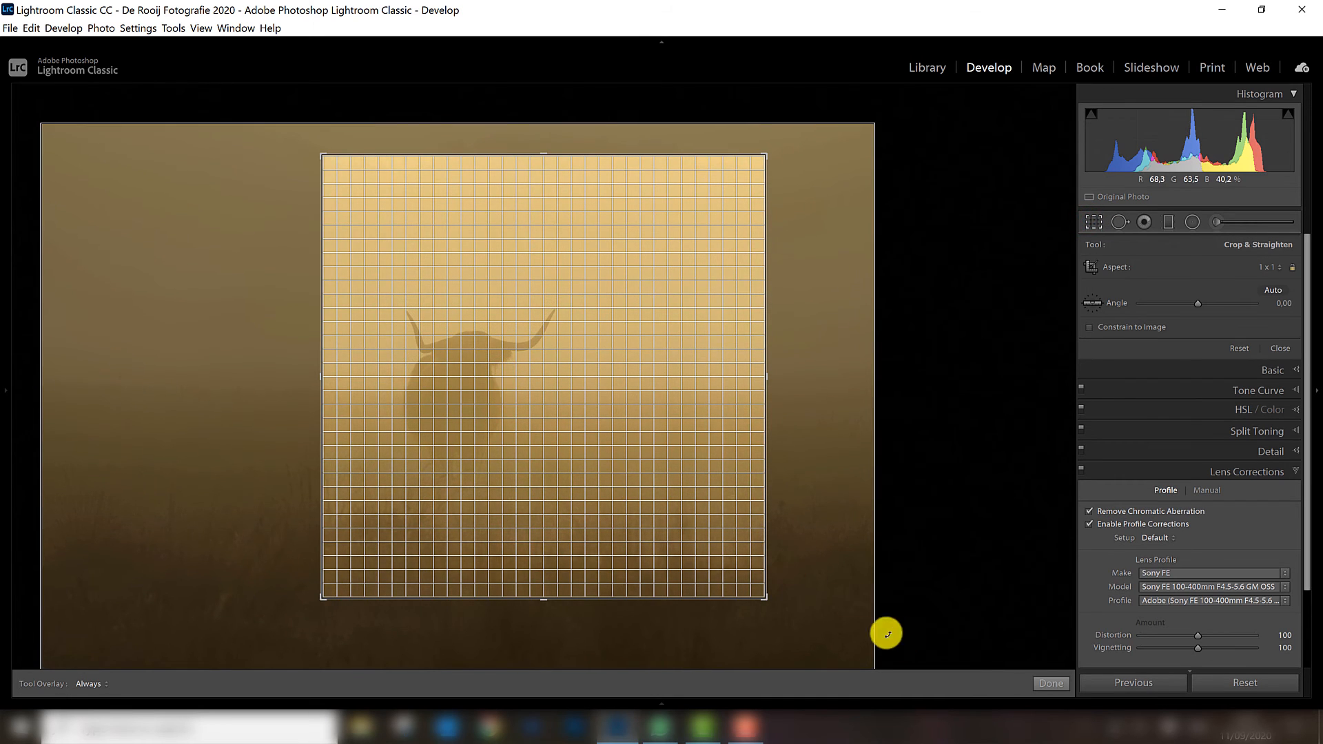
{"action": "left_click", "coordinate": [1048, 682]}
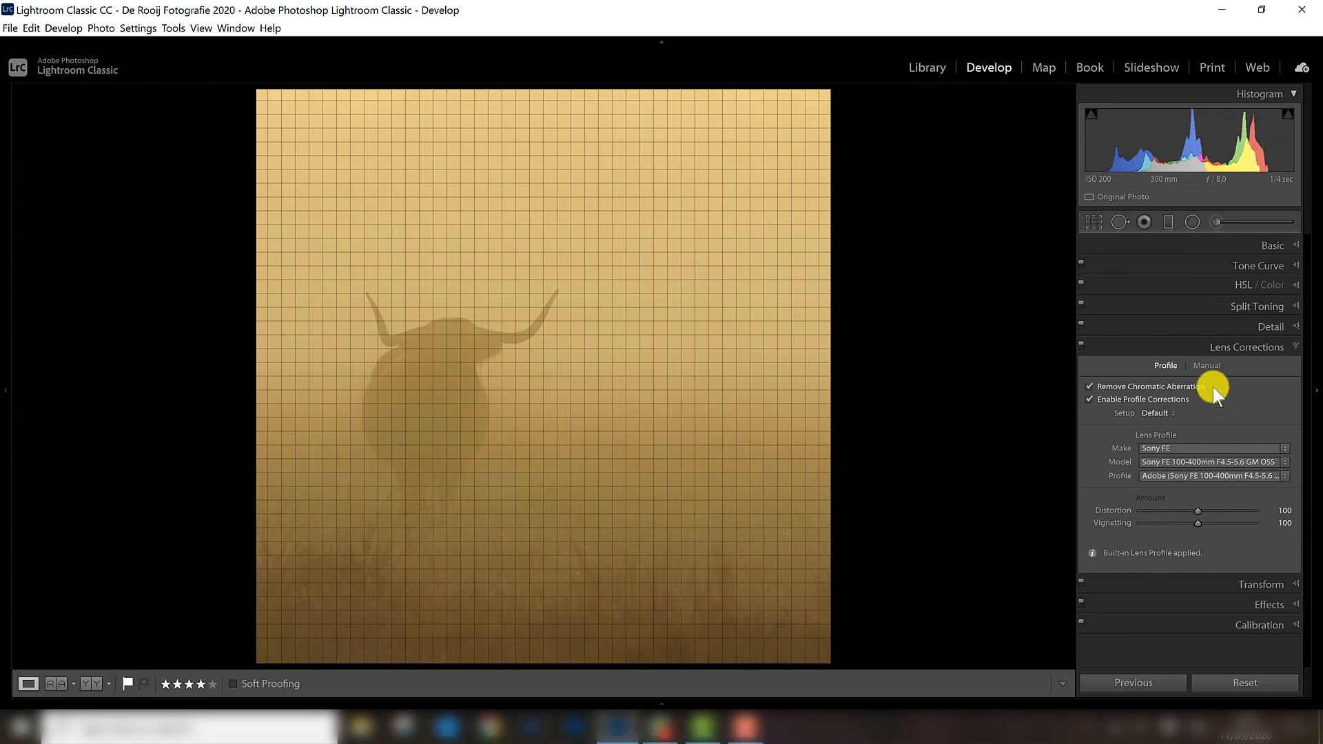
Step: Try a post-crop vignette with Amount -24, Highlights 95 and a weaker Amount of about -10, and reset both values to 0
{"action": "left_click", "coordinate": [1221, 345]}
{"action": "left_click", "coordinate": [1251, 386]}
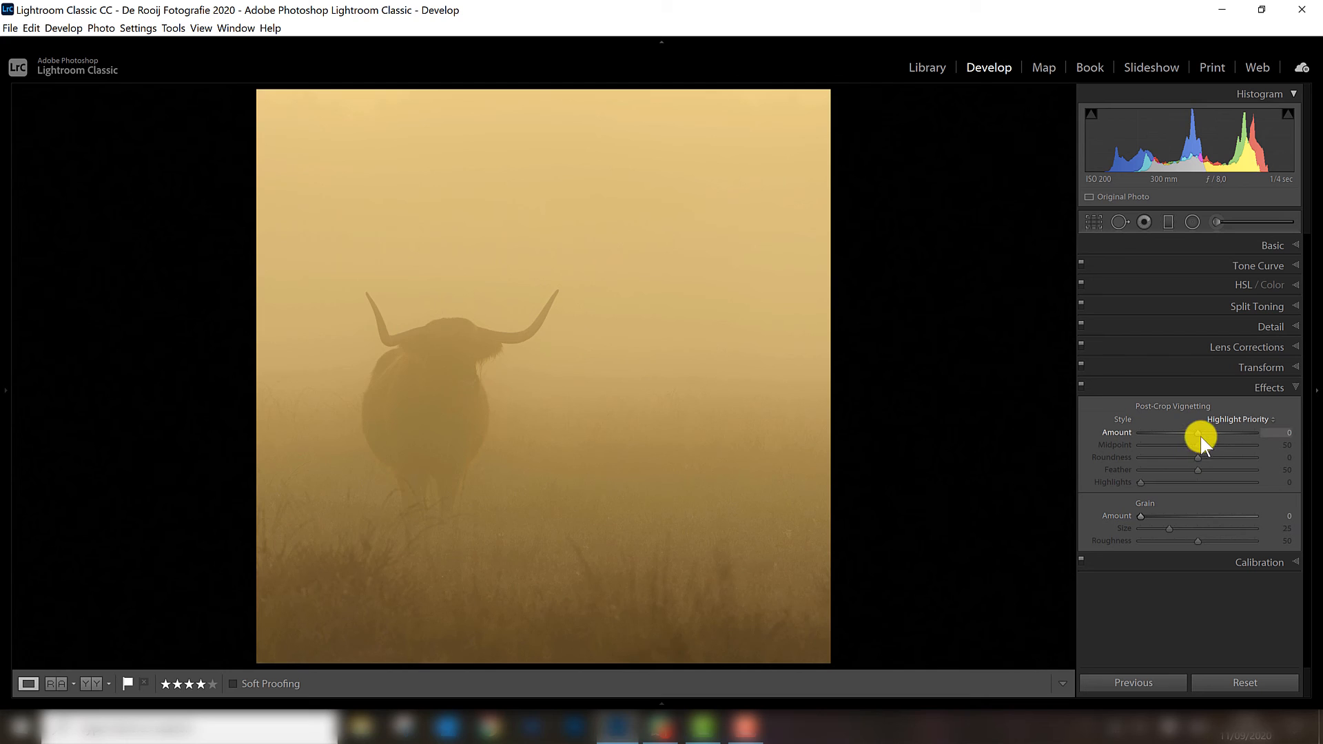
{"action": "left_click_drag", "start_coordinate": [1190, 436], "coordinate": [1184, 437]}
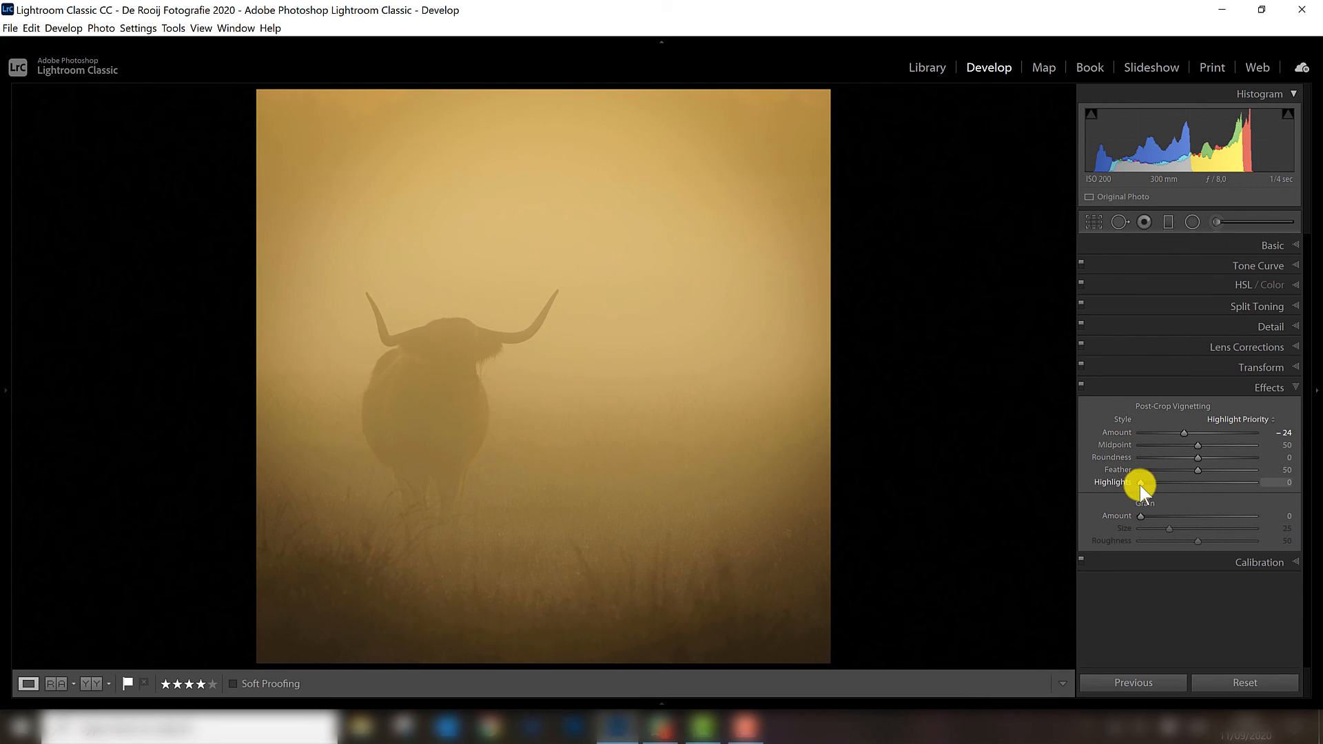
{"action": "left_click_drag", "start_coordinate": [1231, 484], "coordinate": [1251, 485]}
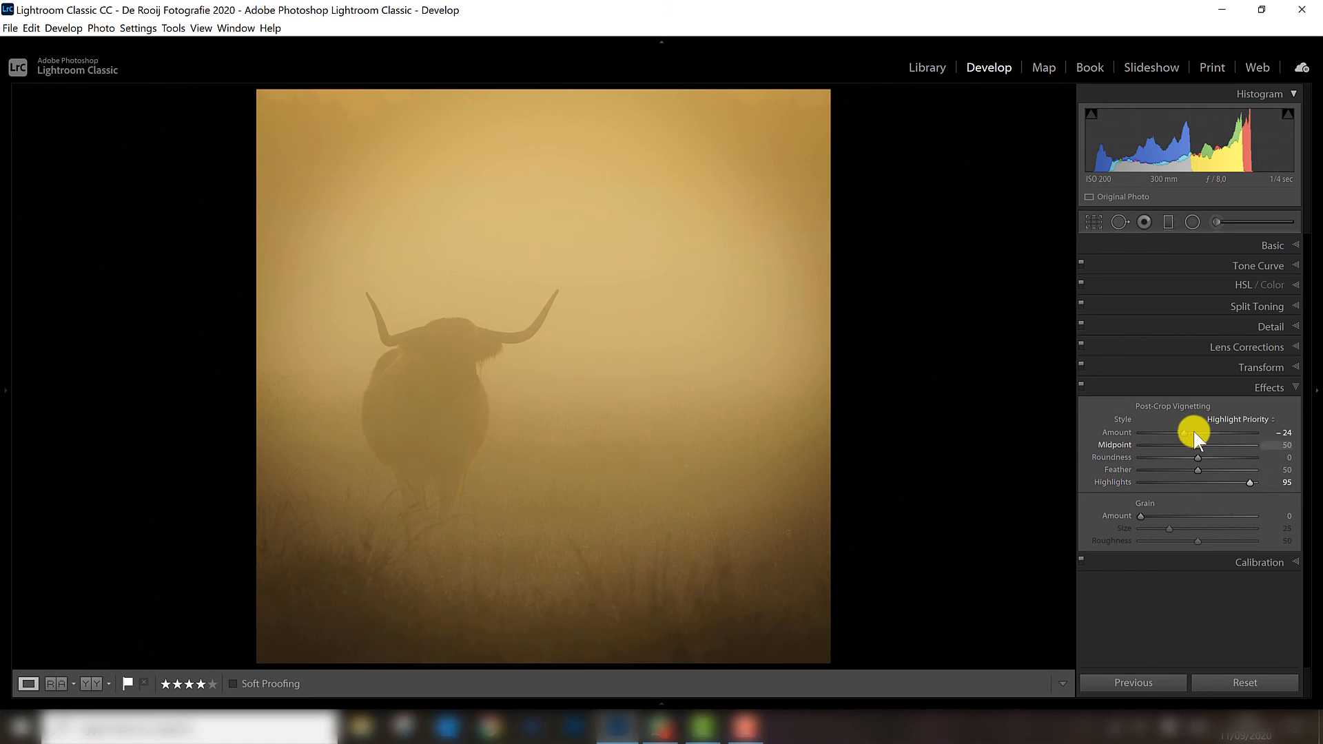
{"action": "left_click_drag", "start_coordinate": [1184, 432], "coordinate": [1192, 431]}
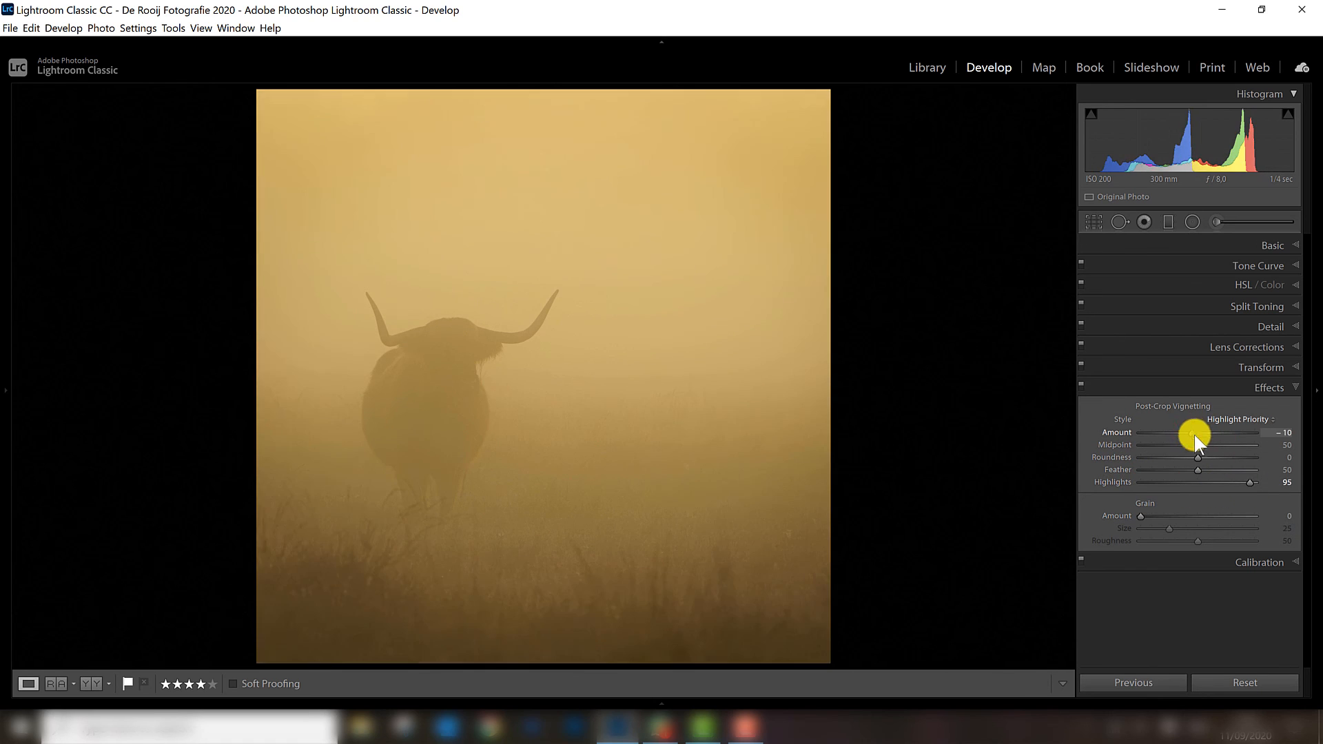
{"action": "double_click", "coordinate": [1251, 484]}
{"action": "double_click", "coordinate": [1190, 433]}
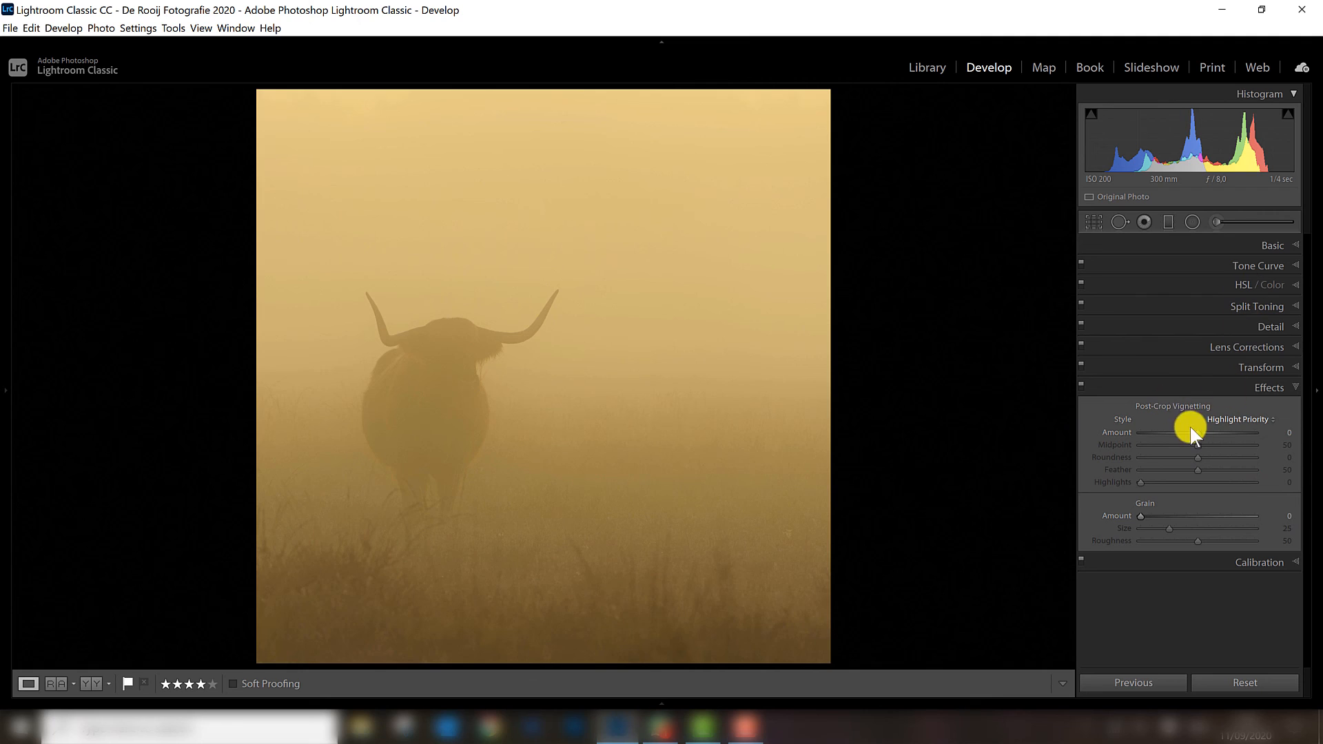
Step: Warm the white balance by setting Temp to 13051, and review the HSL luminance values against the cropped photo
{"action": "left_click", "coordinate": [1260, 252]}
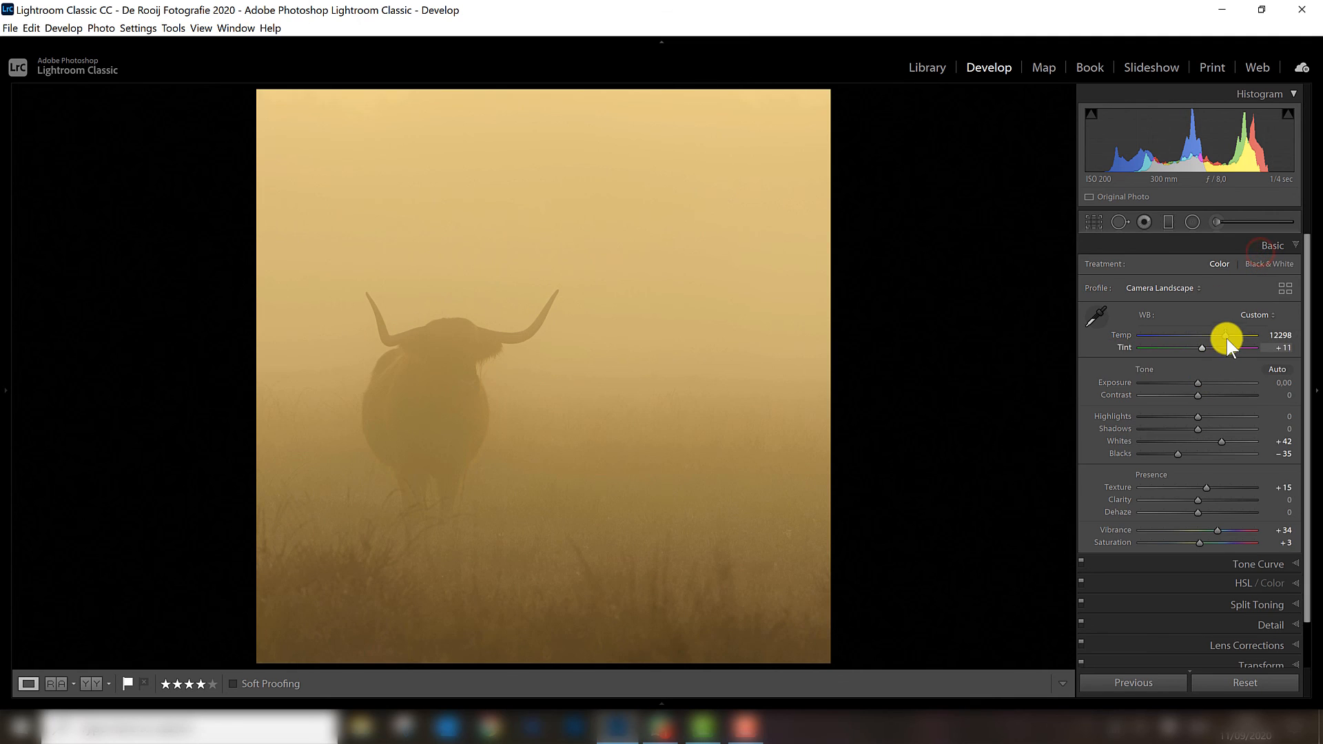
{"action": "left_click_drag", "start_coordinate": [1227, 337], "coordinate": [1228, 335]}
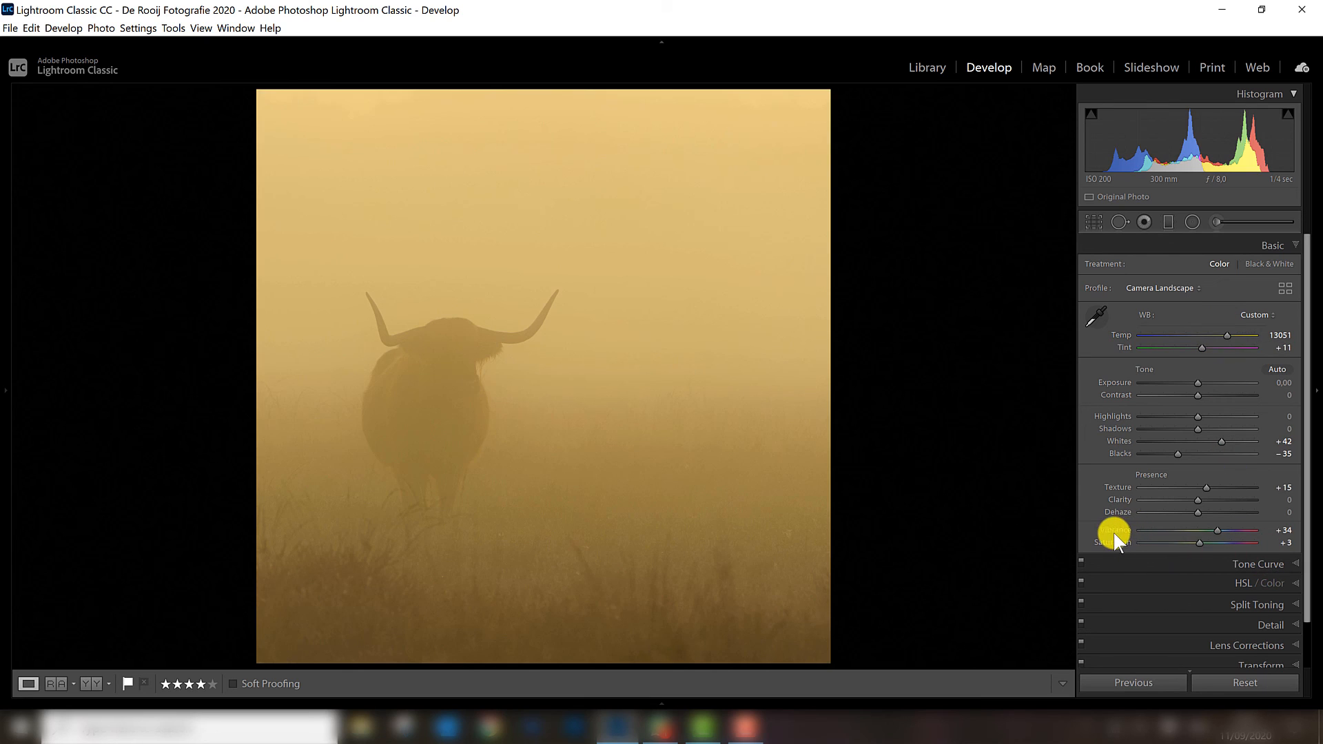
{"action": "left_click_drag", "start_coordinate": [1307, 540], "coordinate": [1318, 588]}
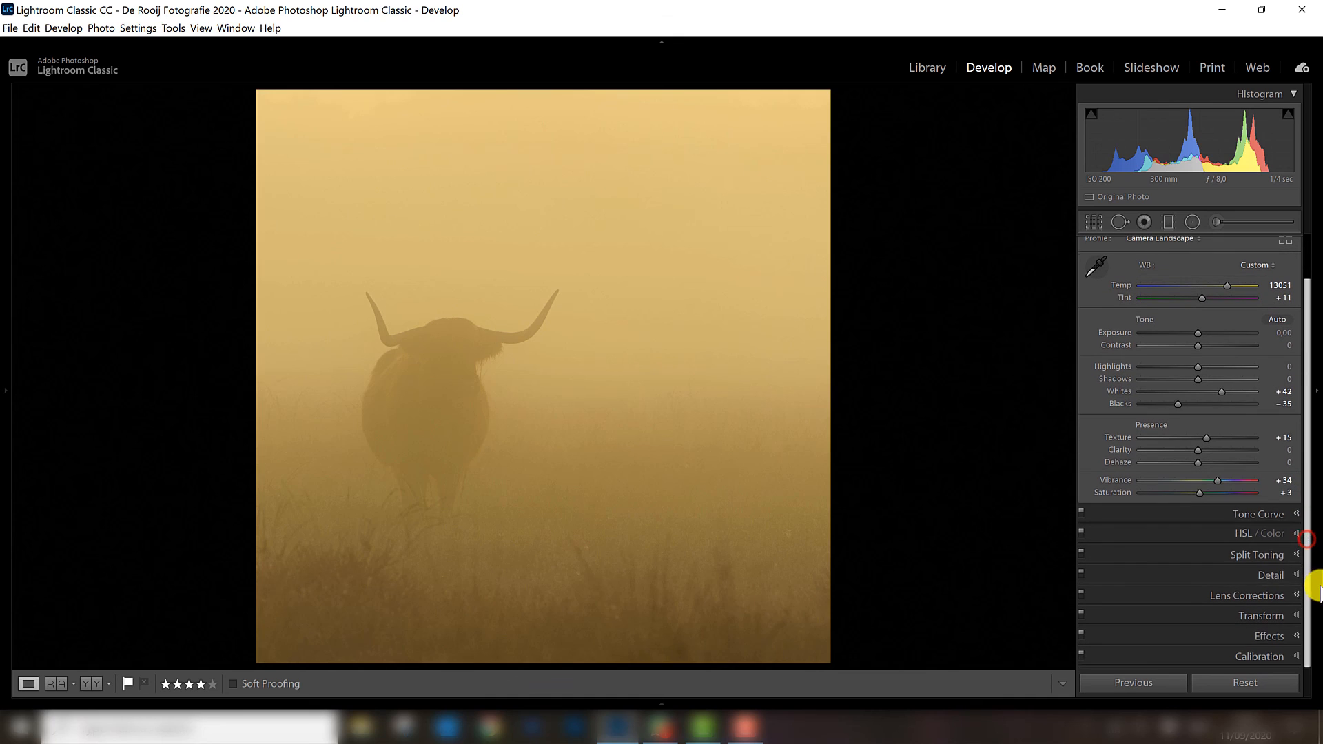
{"action": "left_click", "coordinate": [1177, 536]}
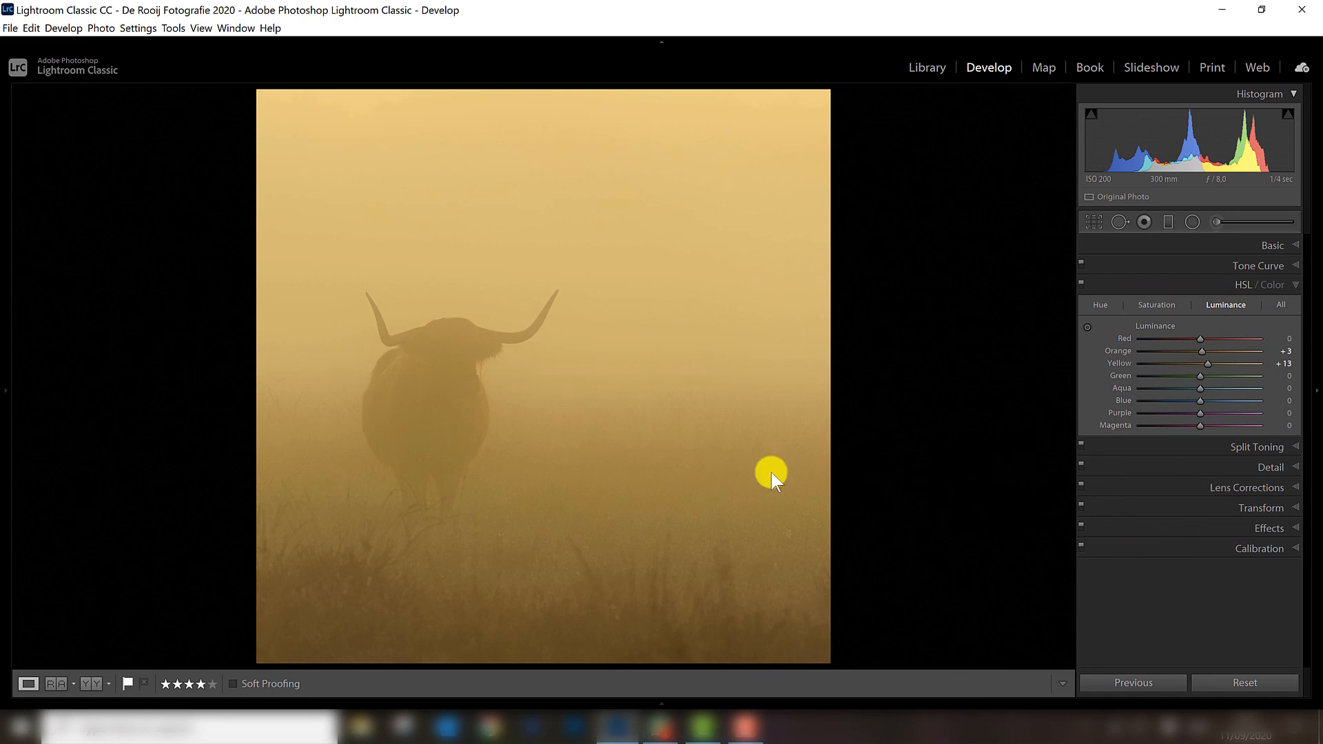
{"action": "left_click", "coordinate": [1248, 248]}
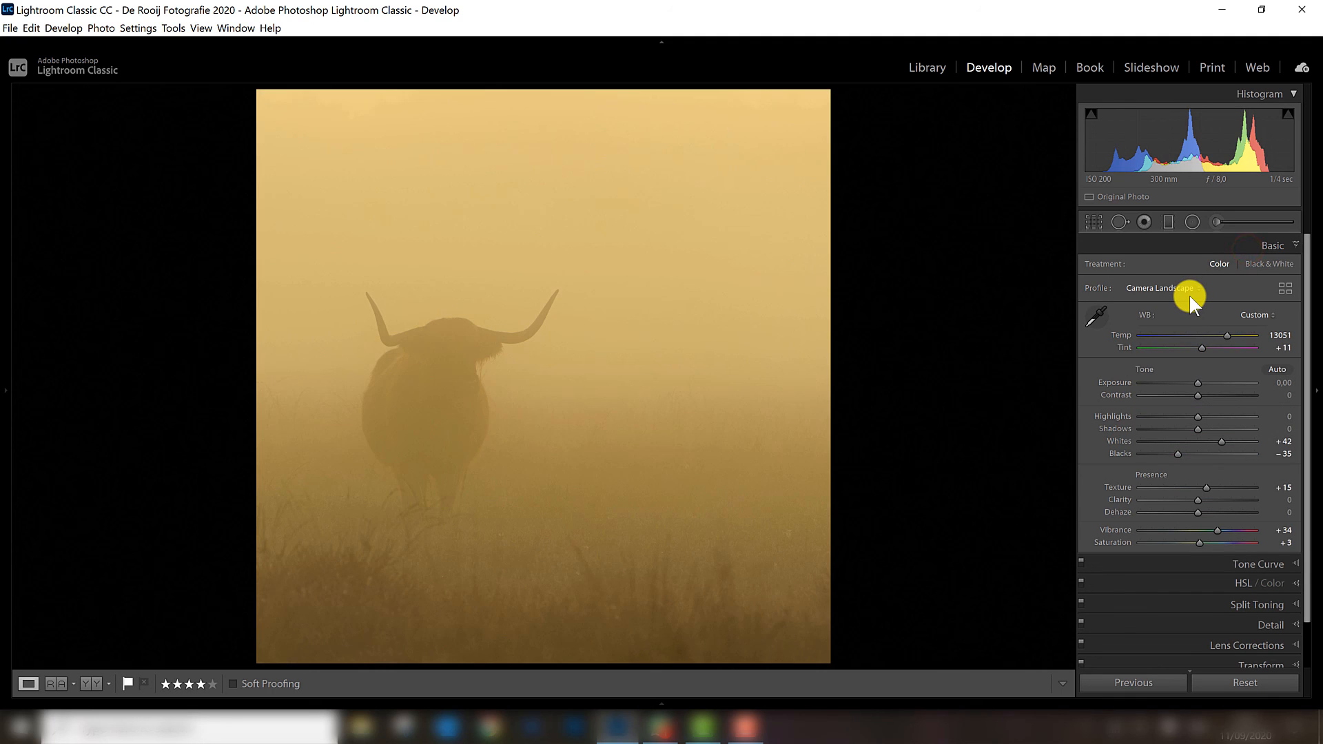